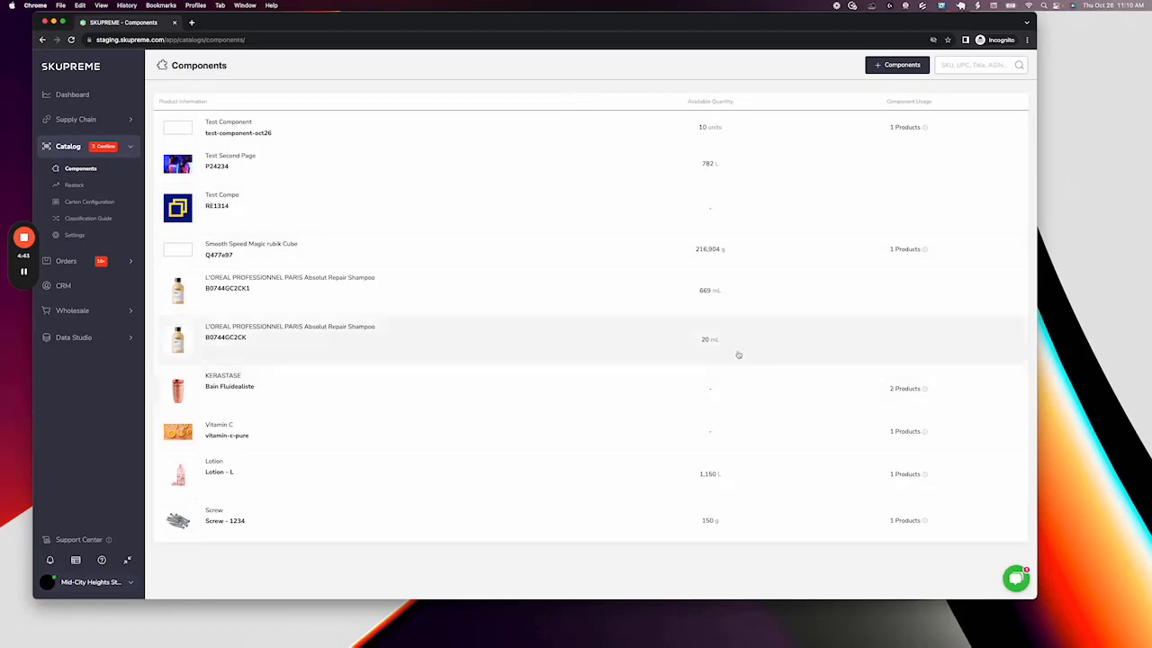
- Start a new component named "Necklace Piece" with SKU "necklace-piece", measured in Units
click(914, 71)
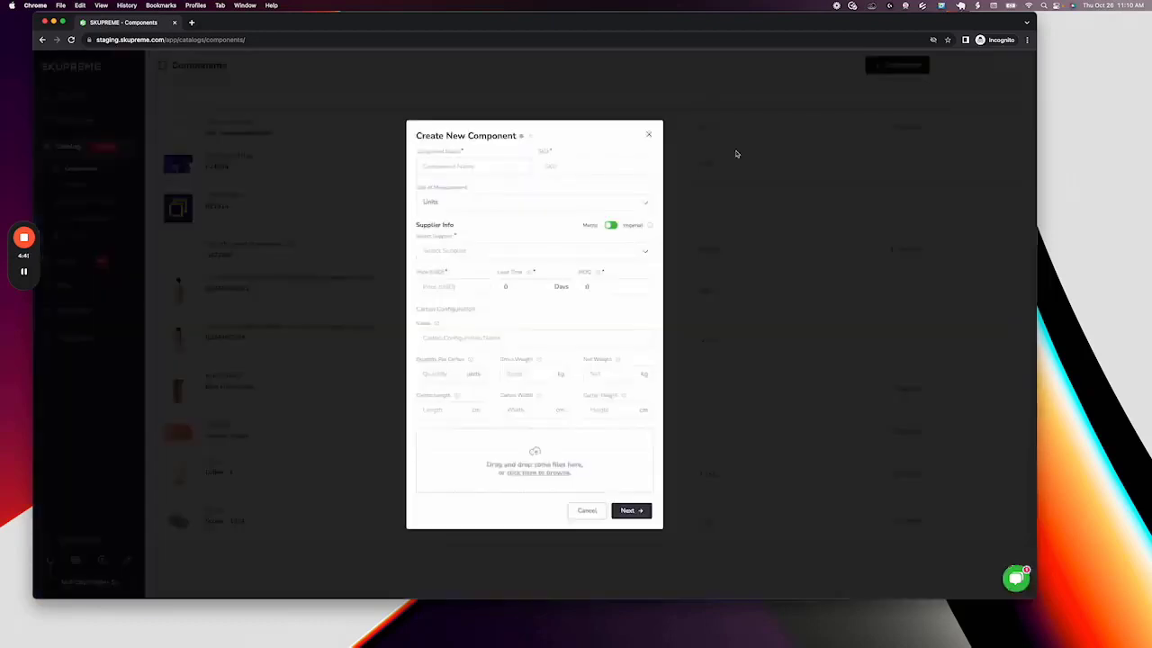
click(481, 172)
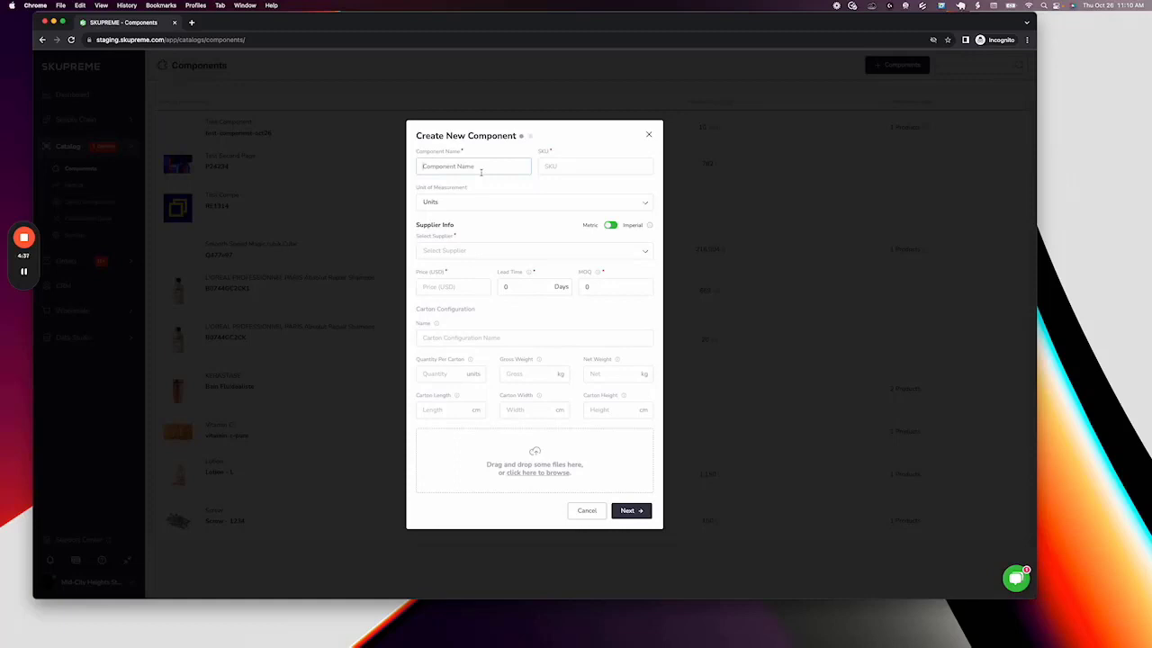
text(Necklace Piece)
key(Tab)
text(necklace-pie)
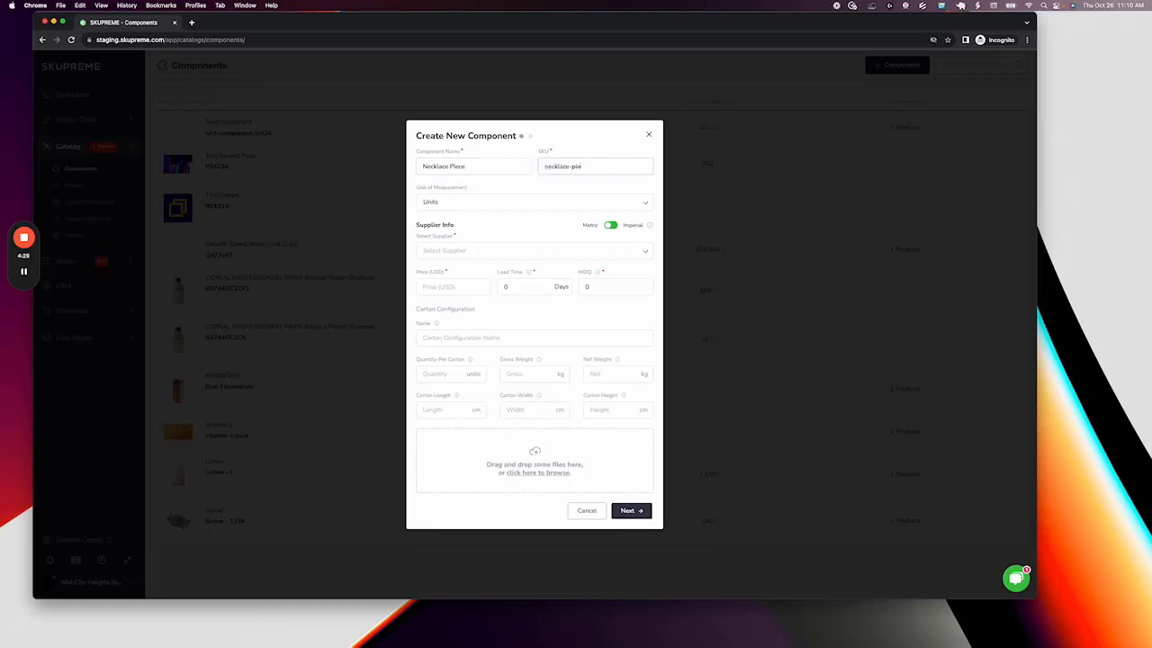
click(511, 196)
click(511, 196)
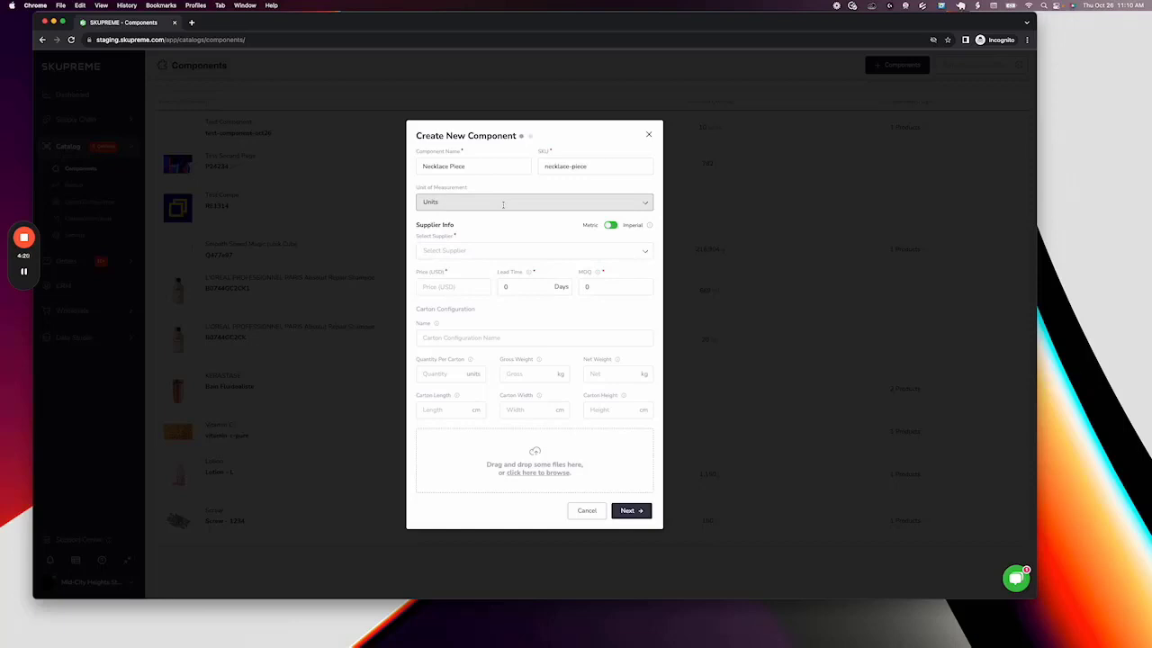
- Set the component's supplier to Mind city China-u with a price of $0.01, a 3-day lead time and an MOQ of 10
click(507, 251)
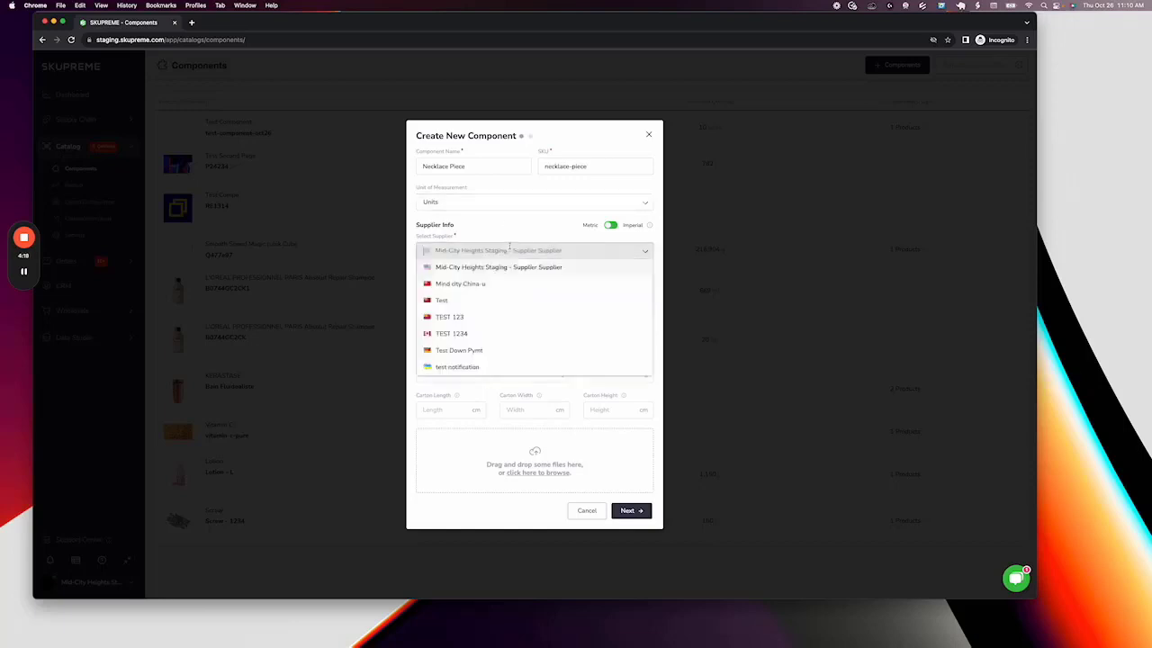
click(473, 284)
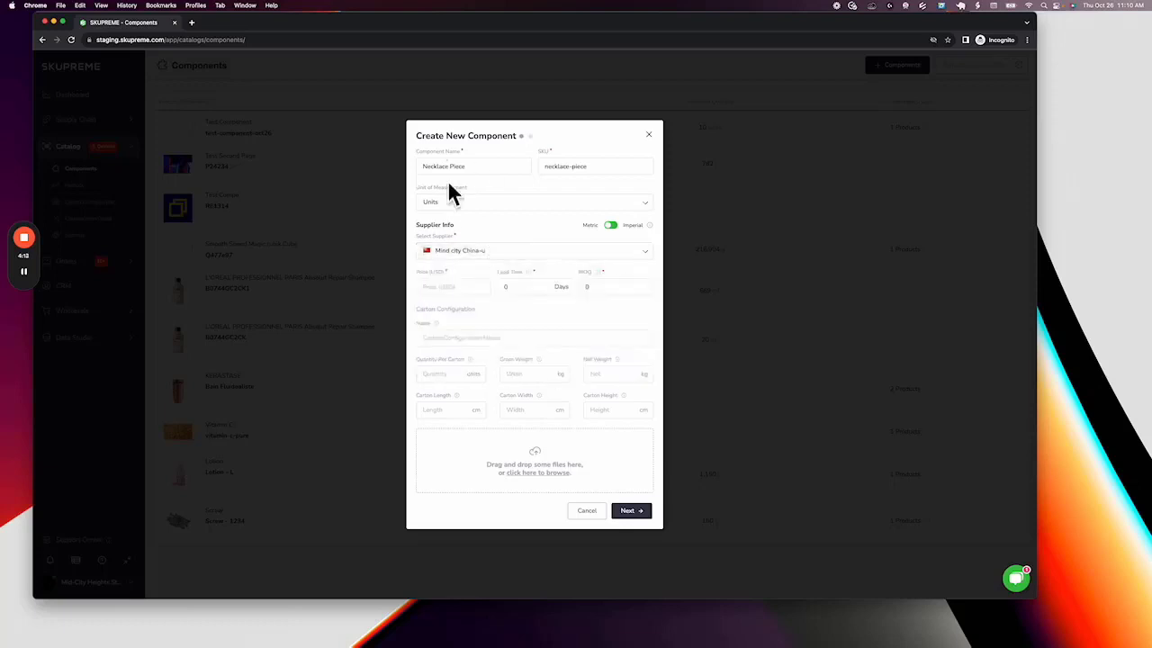
click(470, 292)
text(1)
key(BackSpace)
text(10)
- Define carton configuration "initial-config" with 10 units per carton, 1 kg gross and net weight, and 2 x 2 x 2 cm dimensions
click(543, 331)
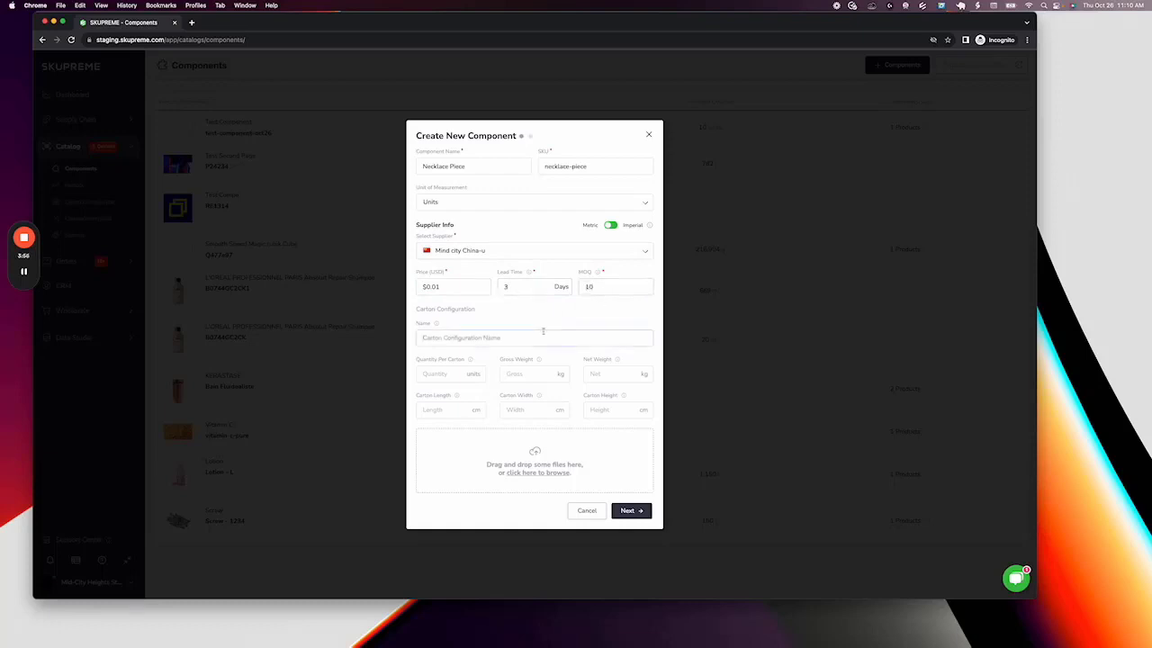
text(initial-config)
key(Tab)
text(10)
text(1)
key(Tab)
text(1)
key(Tab)
key(shift+Tab)
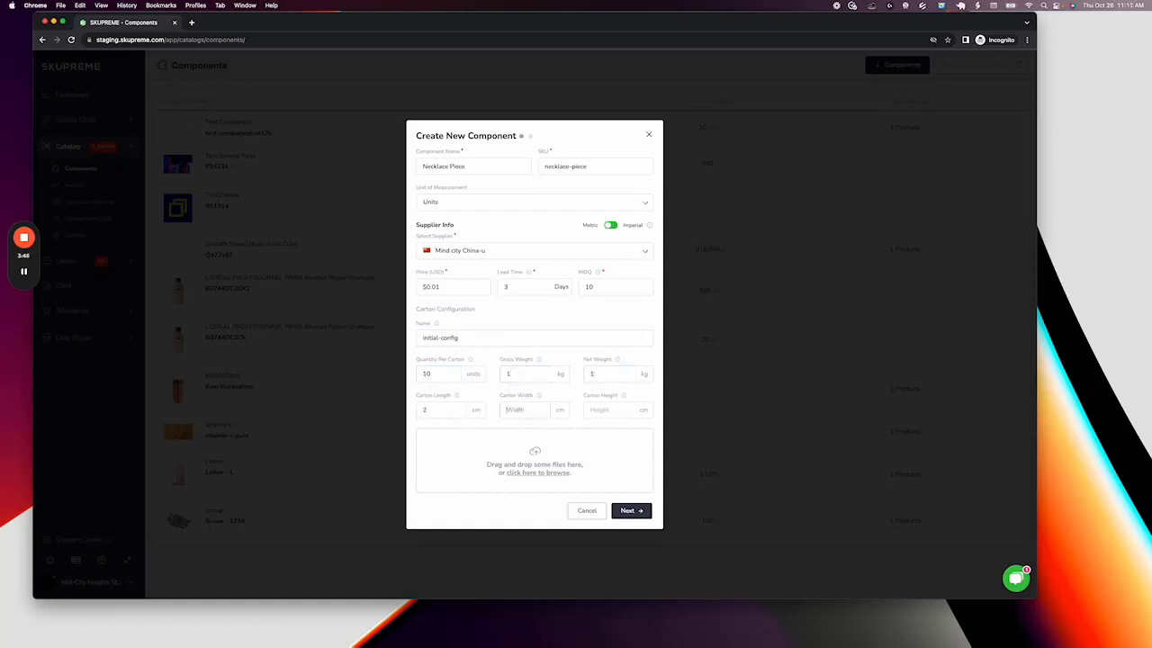
key(Tab)
text(2)
- Upload app-icon.png from the Desktop as the component's image
click(551, 472)
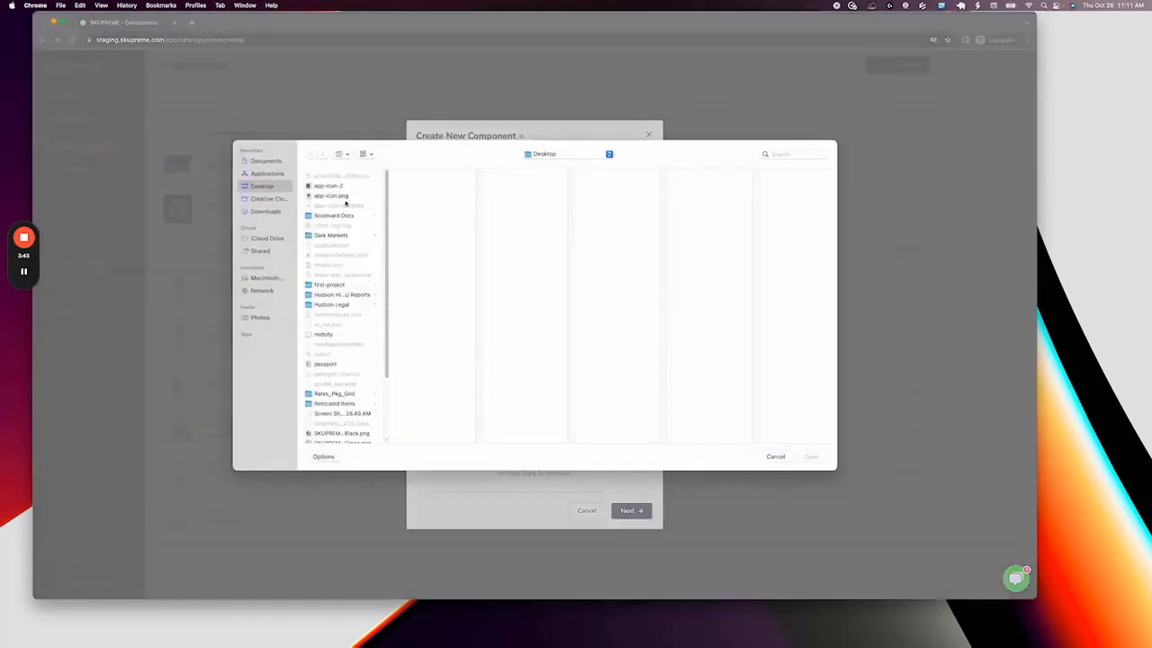
click(330, 195)
key(Return)
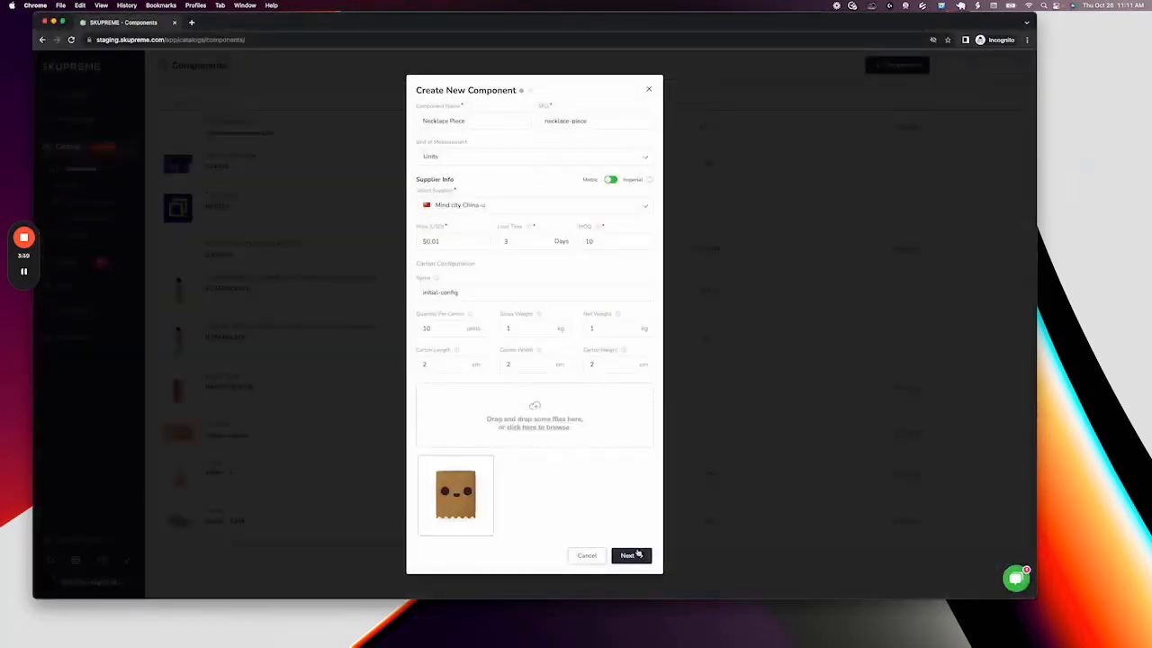
- Assign the component to the product BCletty Necklace_Dot-New_29.99 at 2 units per product and create it
click(637, 554)
click(512, 315)
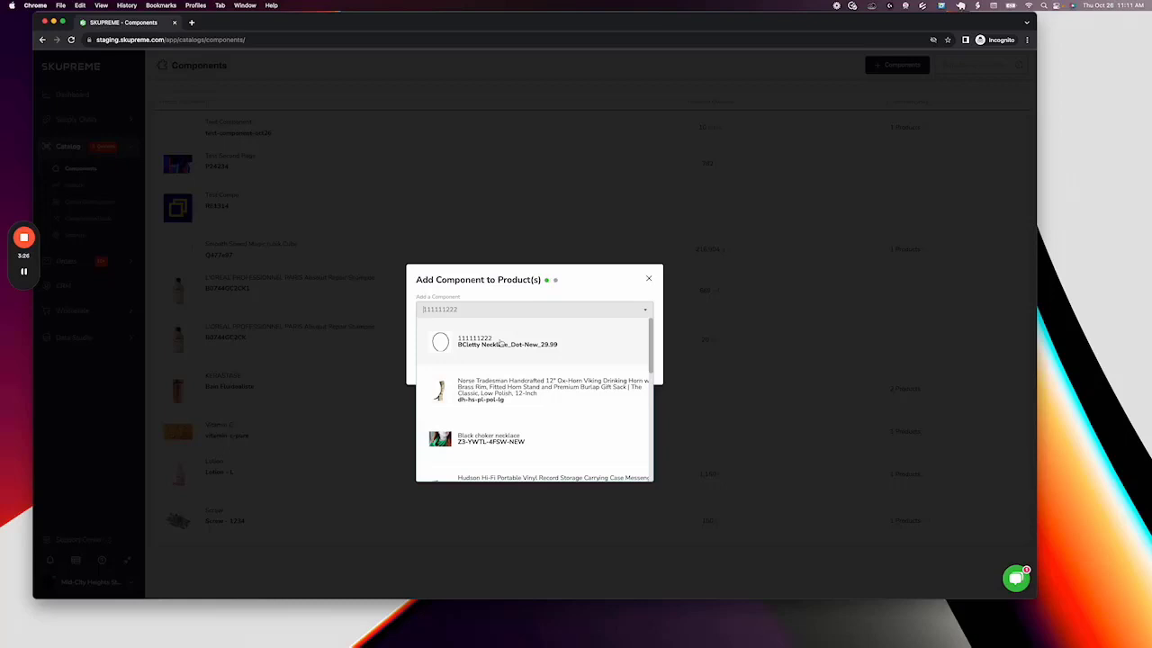
click(501, 344)
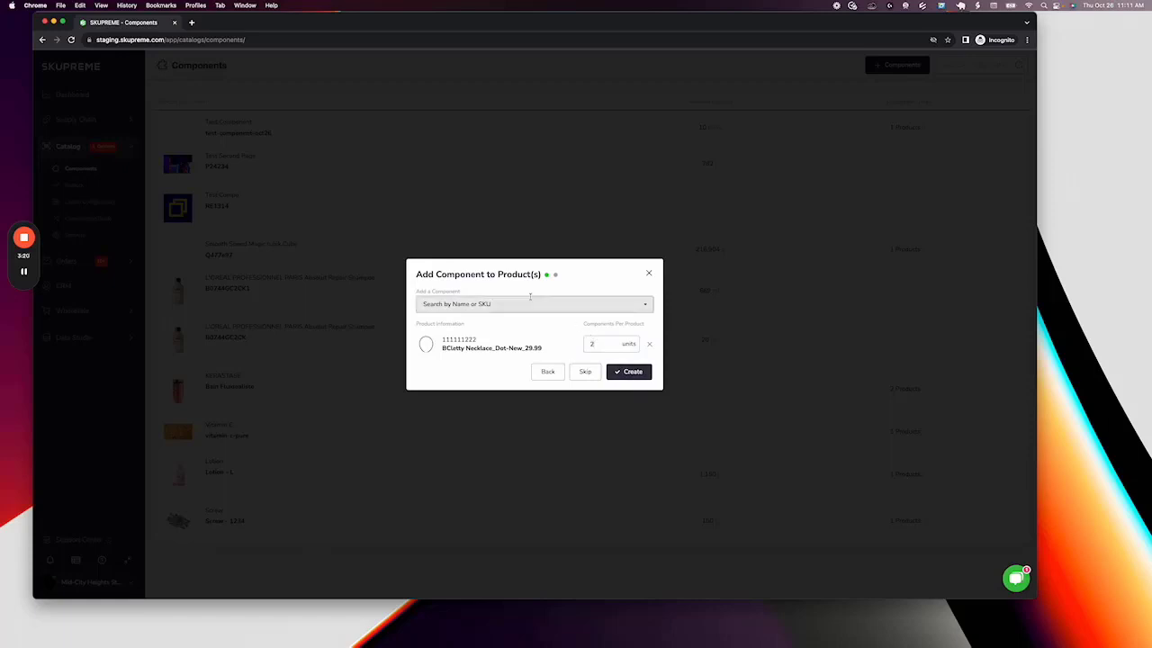
click(632, 373)
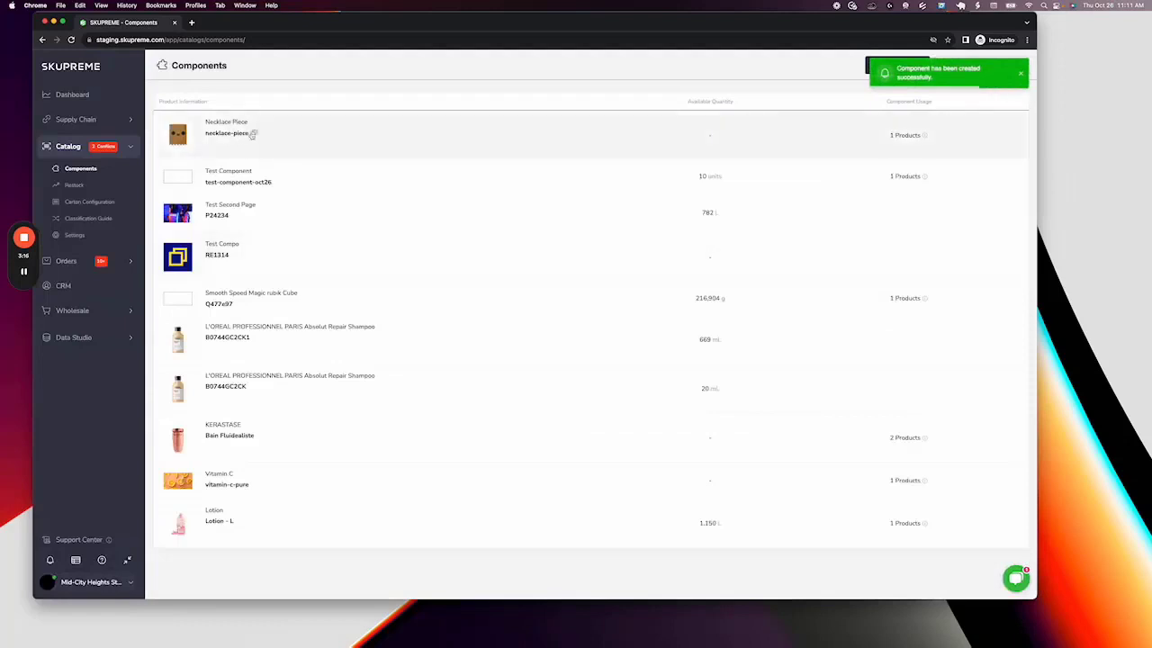
- Open the Necklace Piece component and enter "this is for the necklace product" as its internal description
click(752, 137)
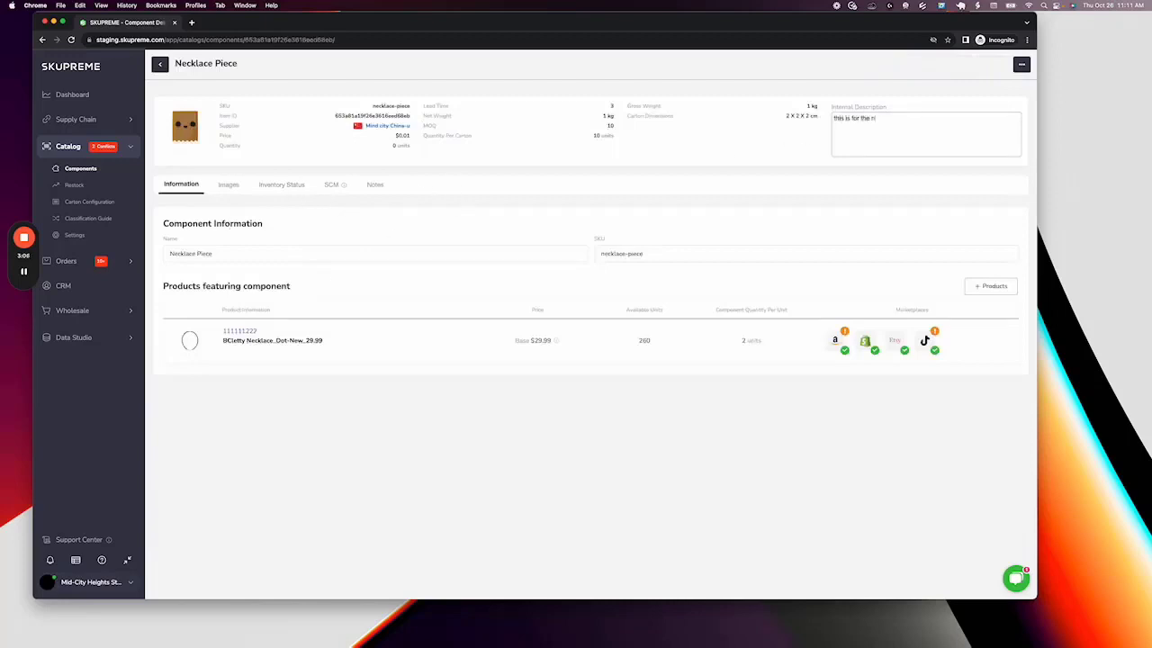
text(ecklace product)
click(841, 165)
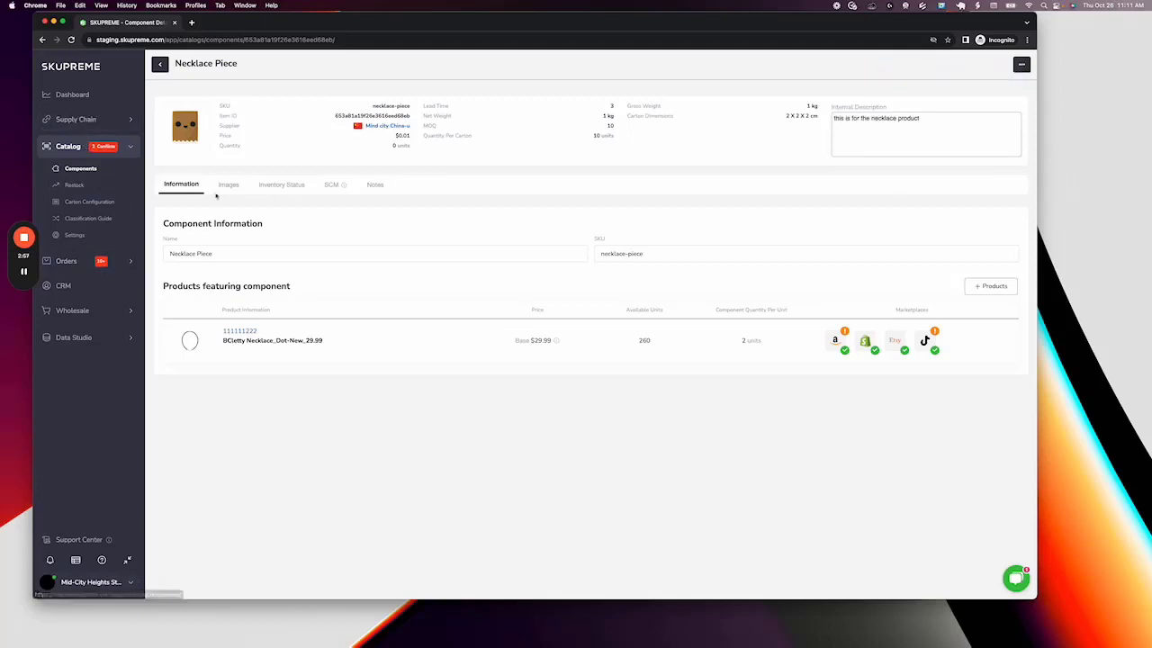
- Open the component's supplier and find Necklace Piece among the supplier's components
click(389, 127)
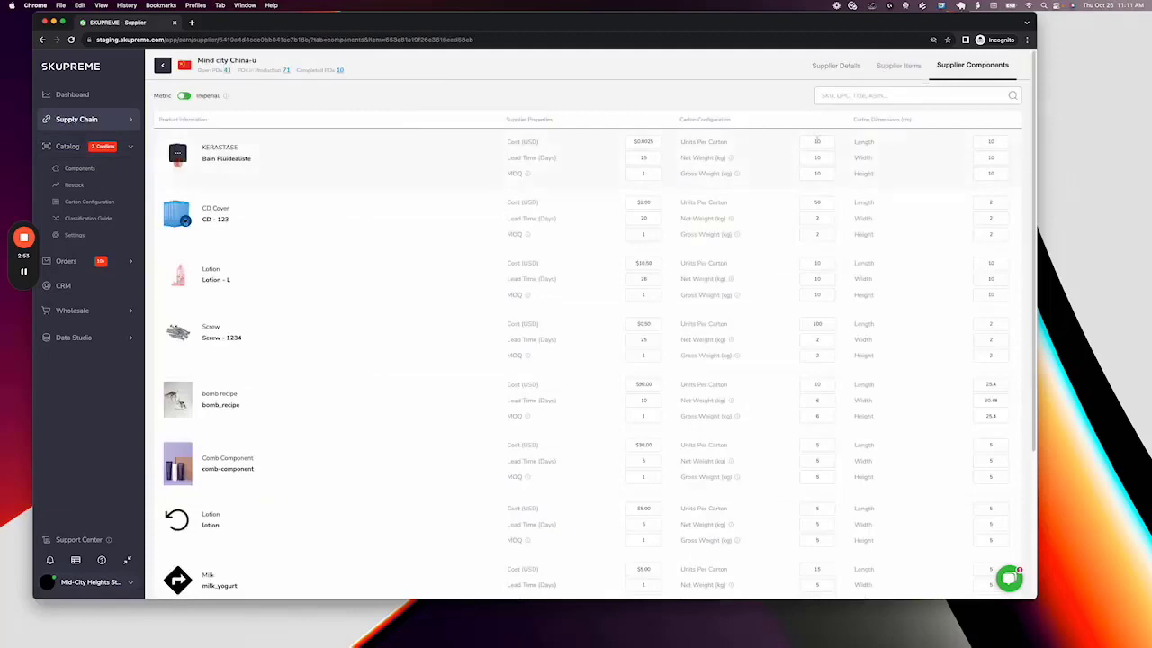
scroll(552, 177, down, 3)
scroll(552, 178, down, 1)
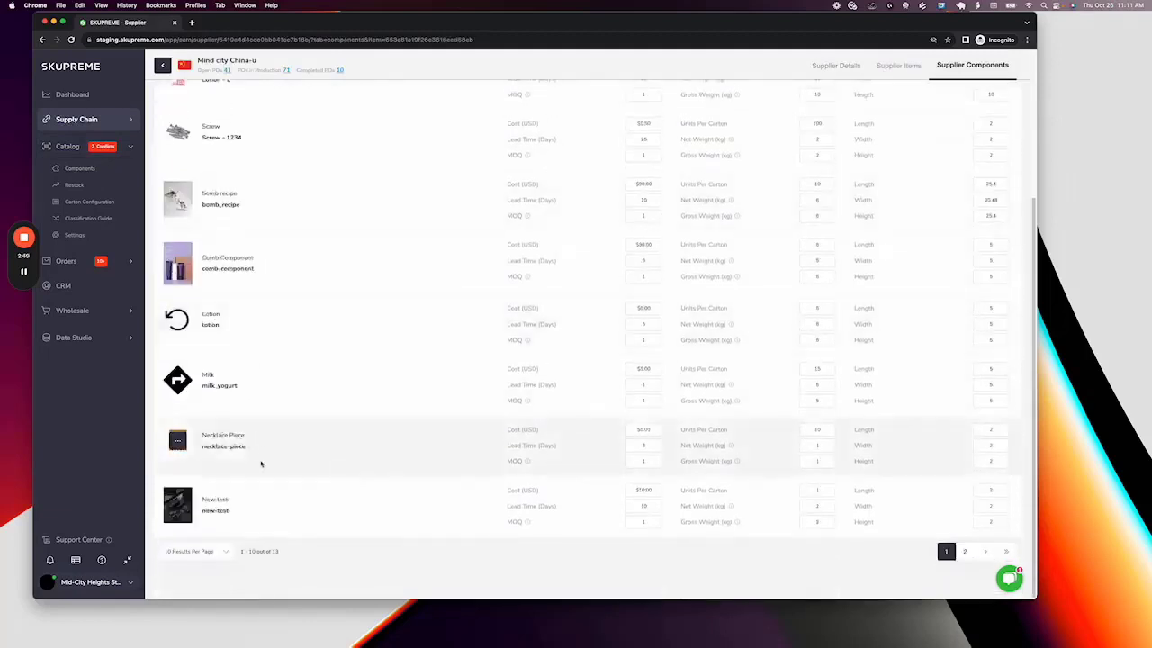
- Start a new purchase order for supplier Mind city China-u and accept its info and trade terms to reach the contents
click(88, 120)
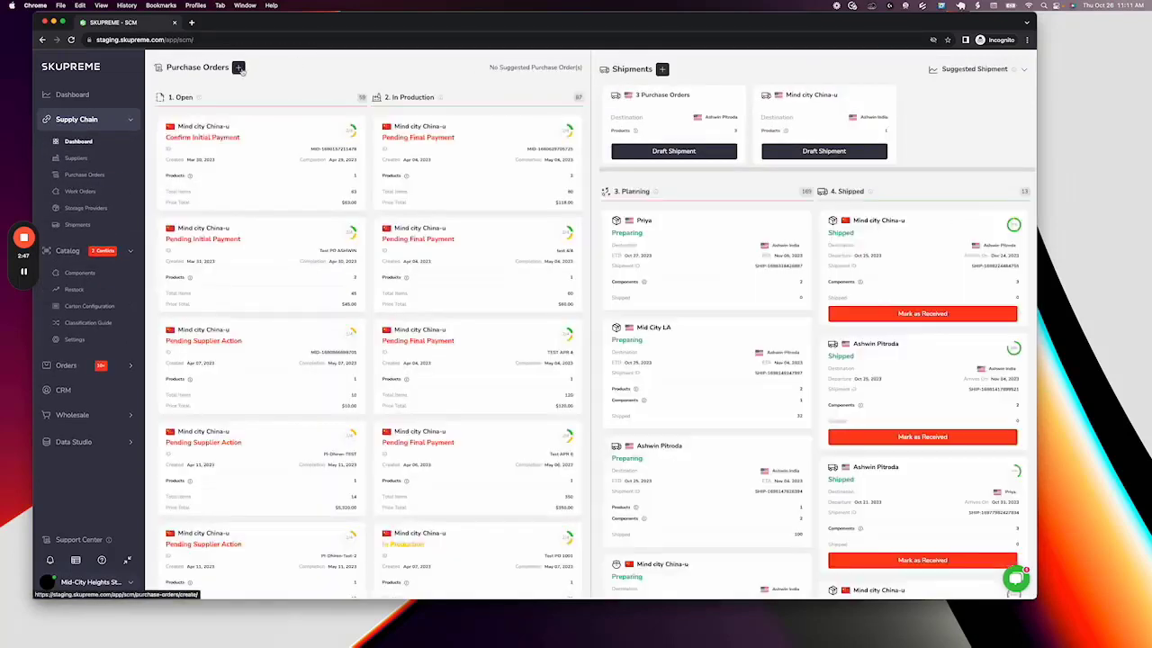
click(239, 68)
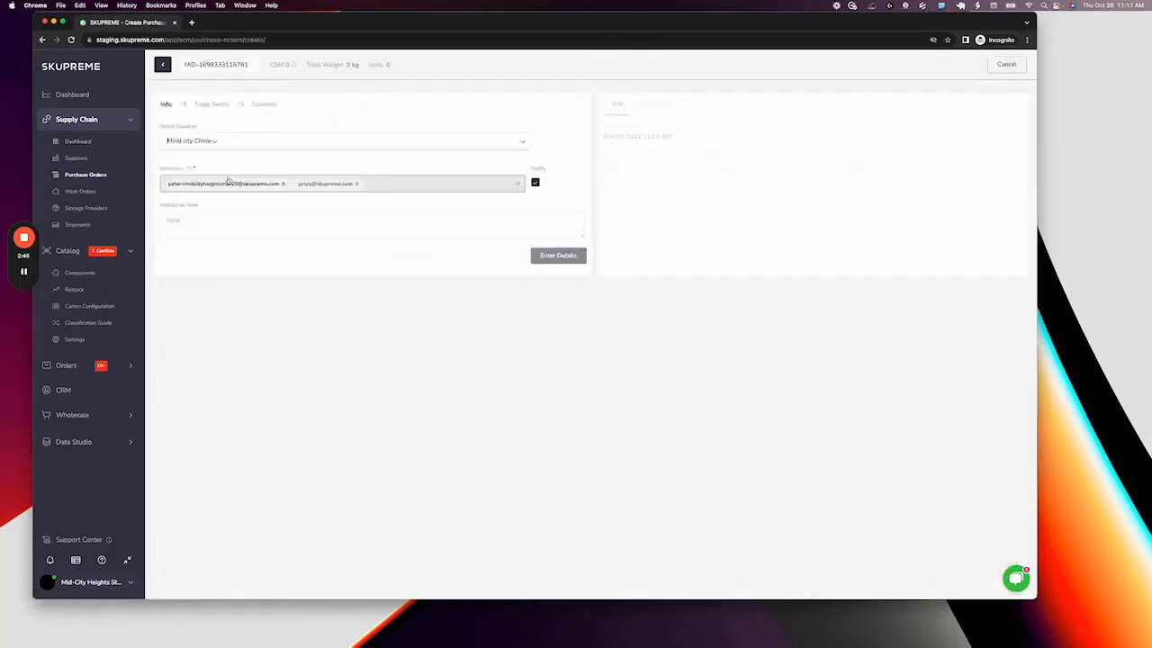
click(569, 258)
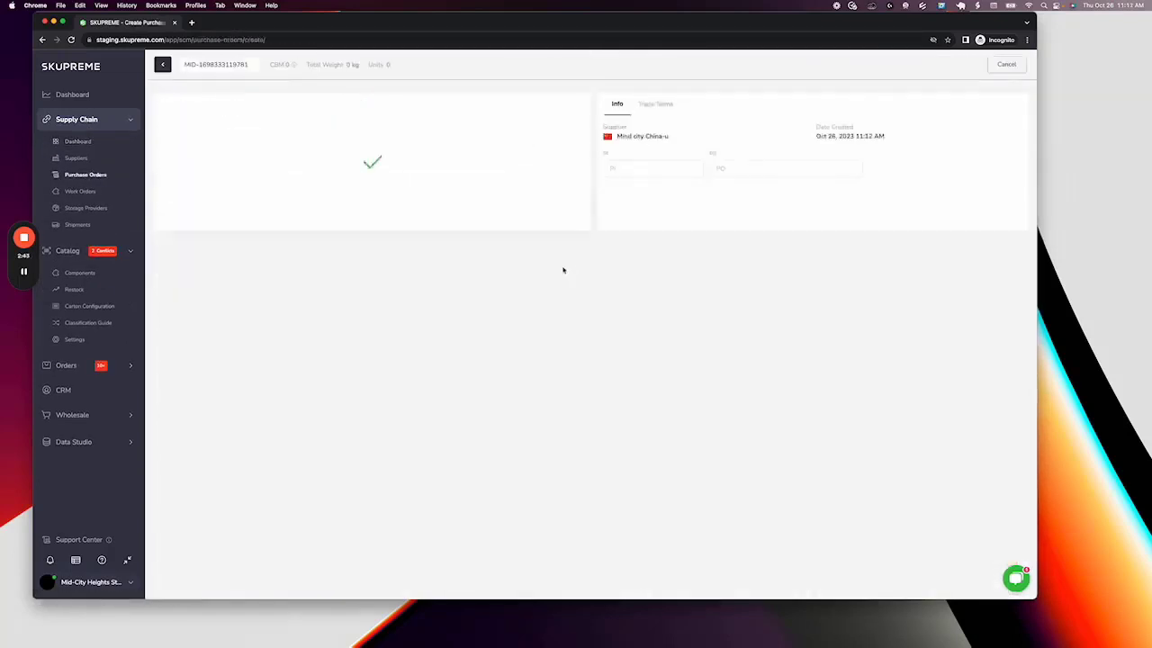
click(556, 209)
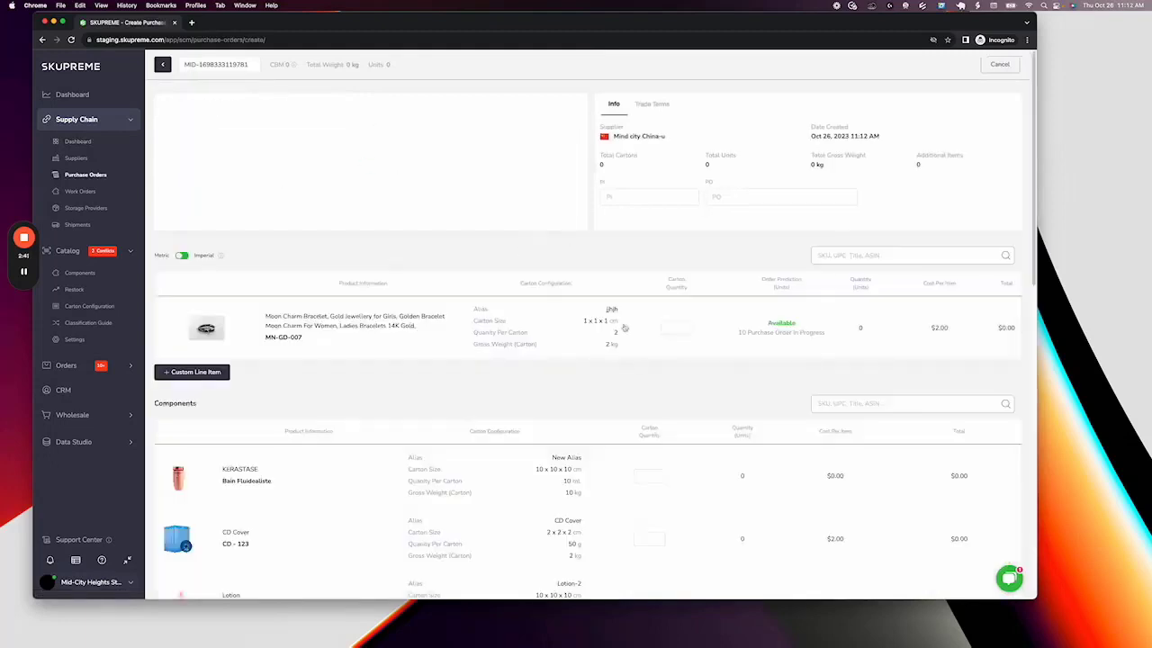
- Order 2 cartons of Necklace Piece and confirm the contents to create the purchase order
scroll(637, 367, down, 5)
scroll(637, 367, down, 5)
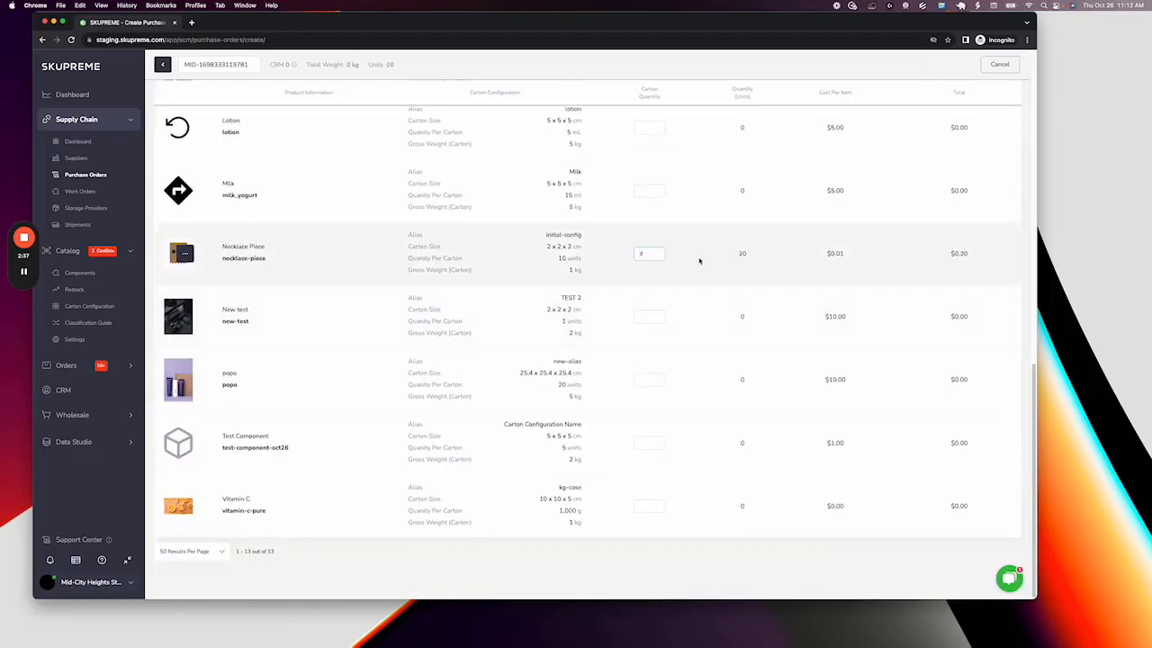
scroll(694, 248, up, 10)
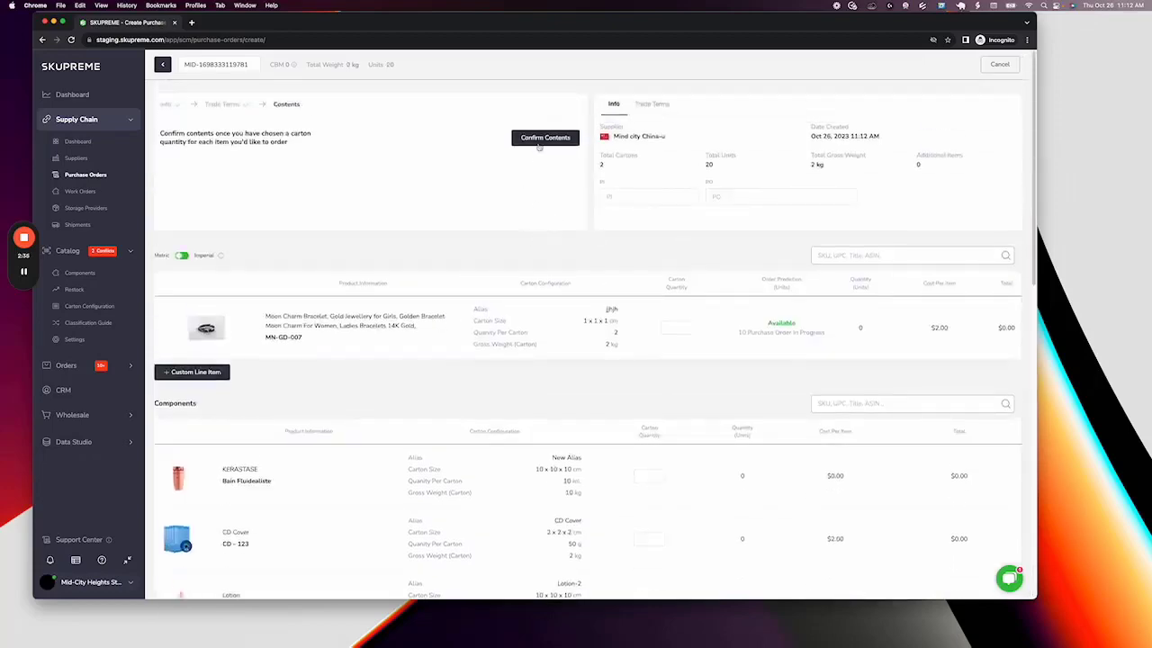
click(540, 141)
click(758, 374)
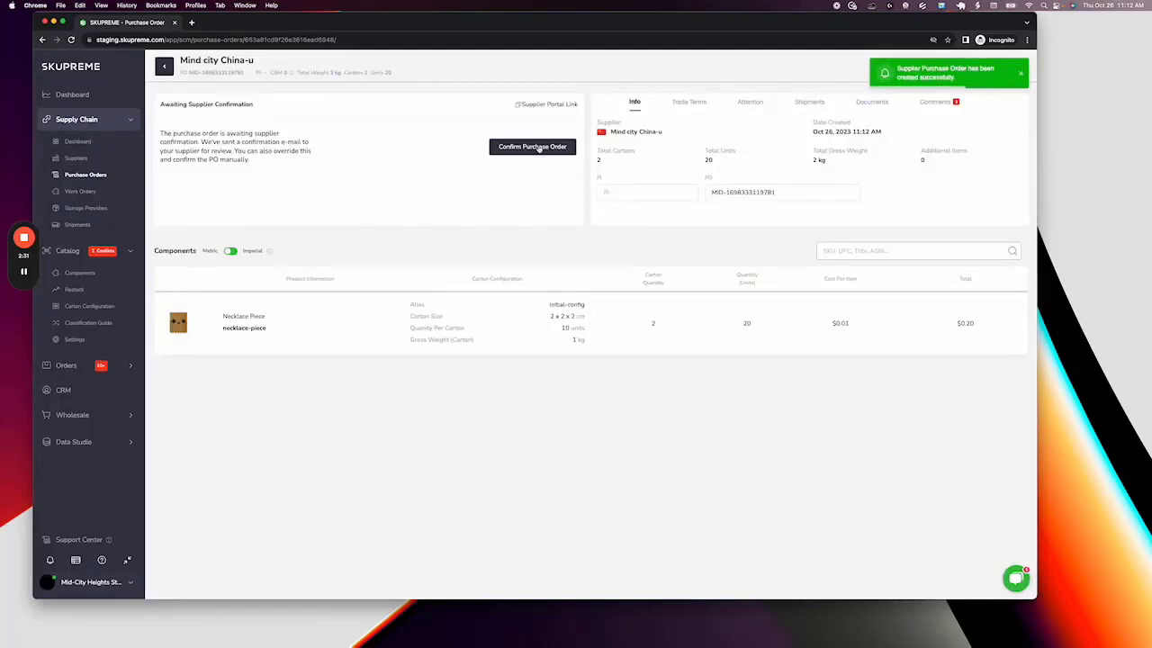
- Confirm the purchase order manually with the internal note "Just the components"
click(539, 147)
click(567, 342)
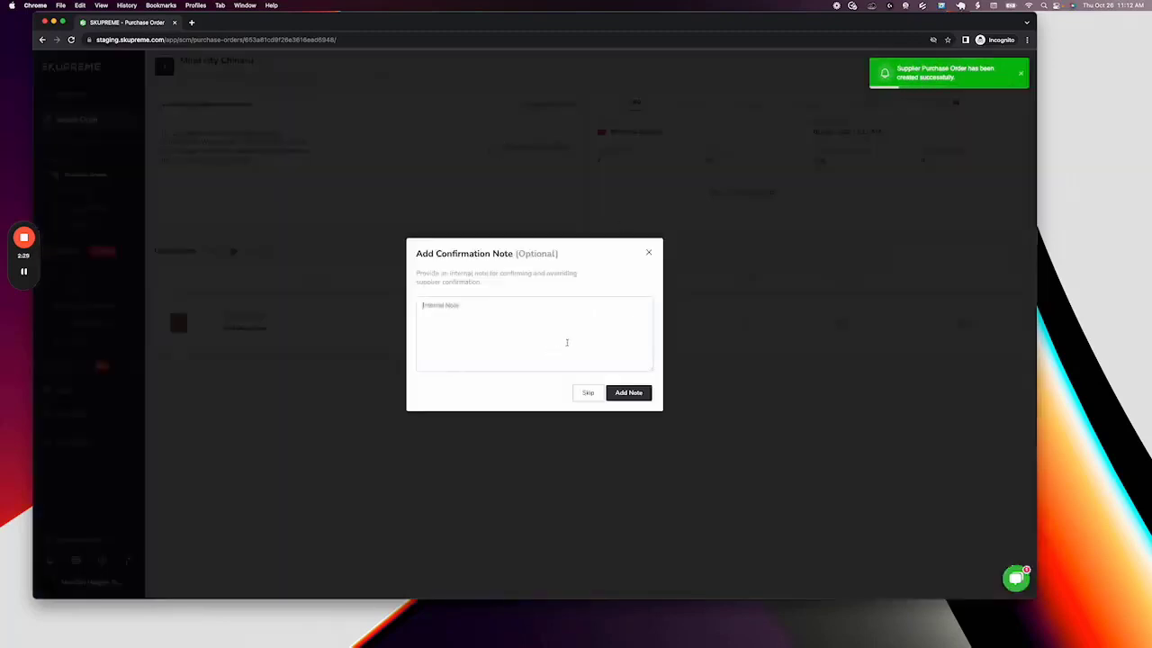
text(Just the c)
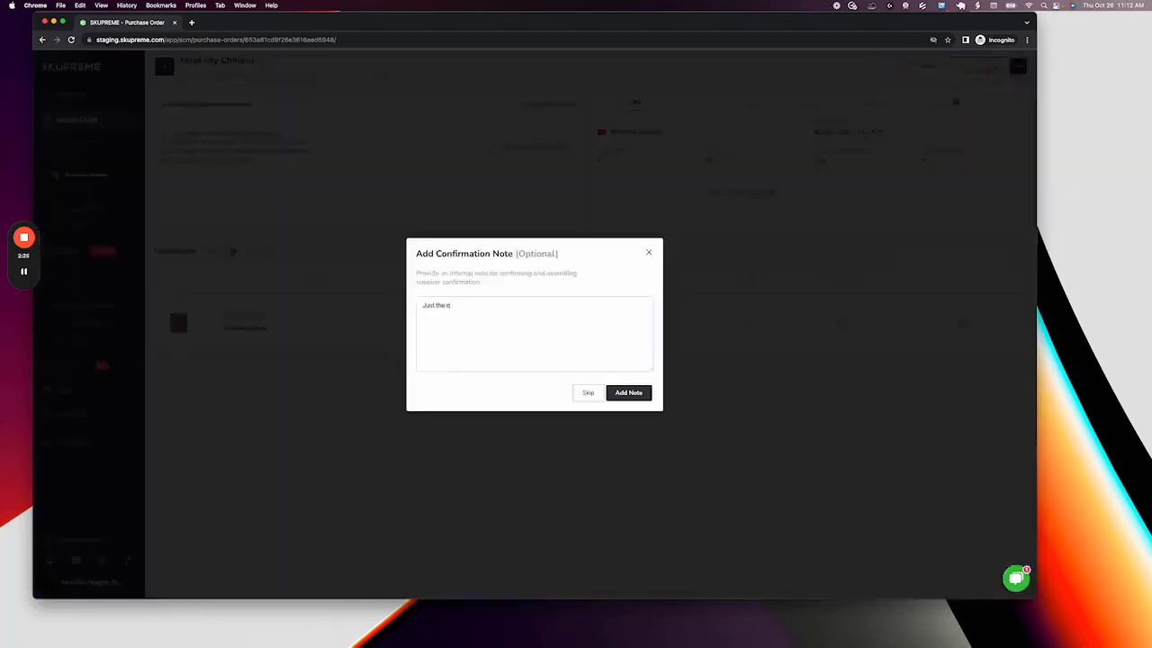
text(omponents)
click(628, 393)
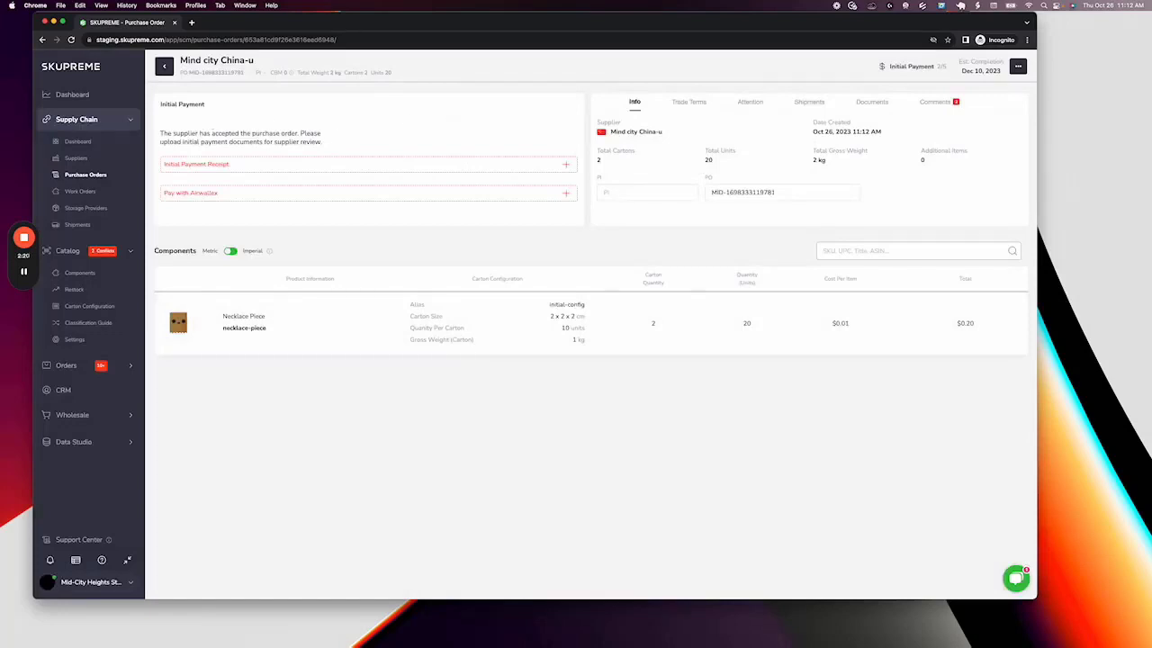
- View the purchase order PDF from the order's documents and return to the order
mouse_move(281, 341)
click(871, 102)
click(730, 131)
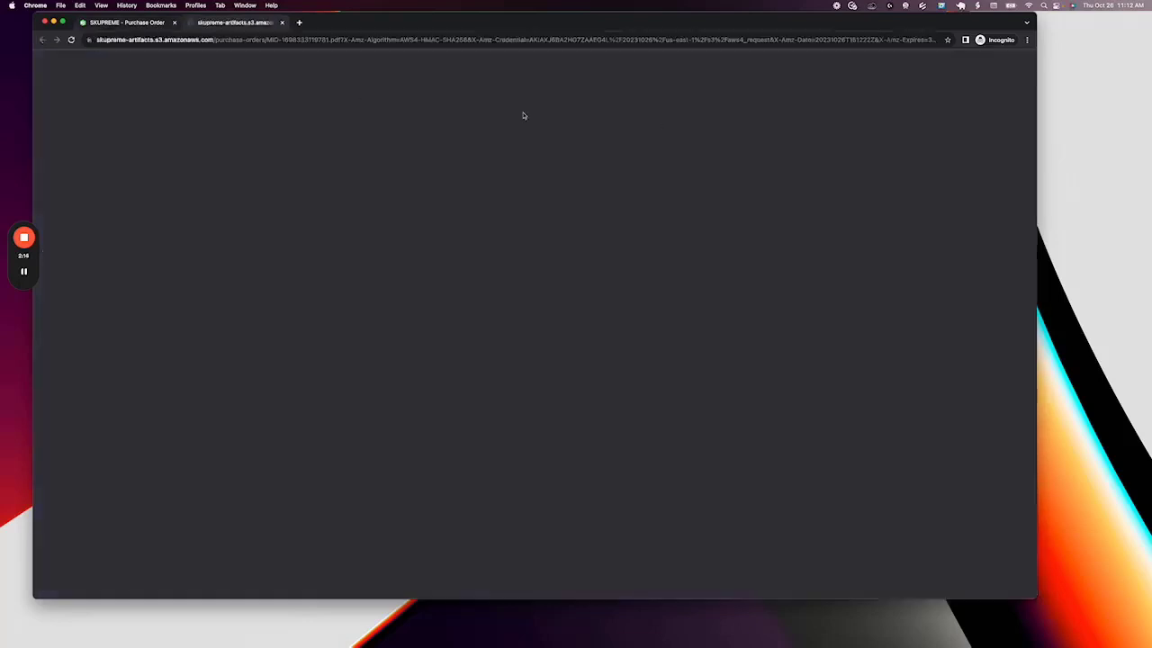
drag(469, 204, 556, 225)
click(121, 21)
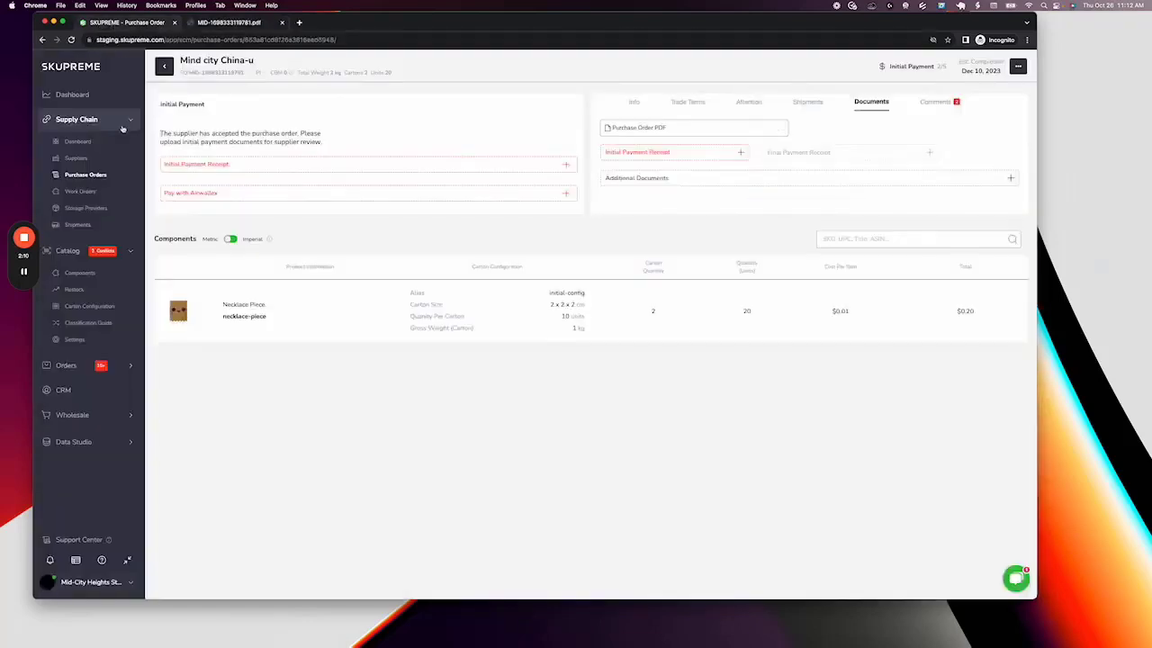
- Open the component inventory of the first storage provider listed and include items with no inventory
click(93, 208)
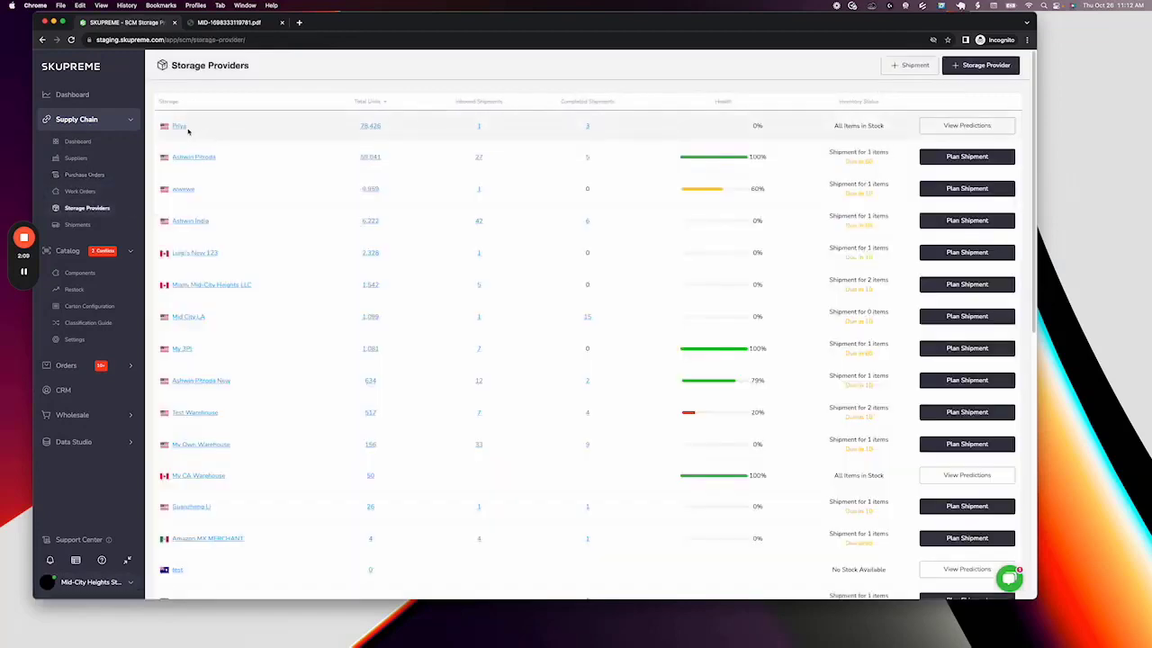
click(180, 127)
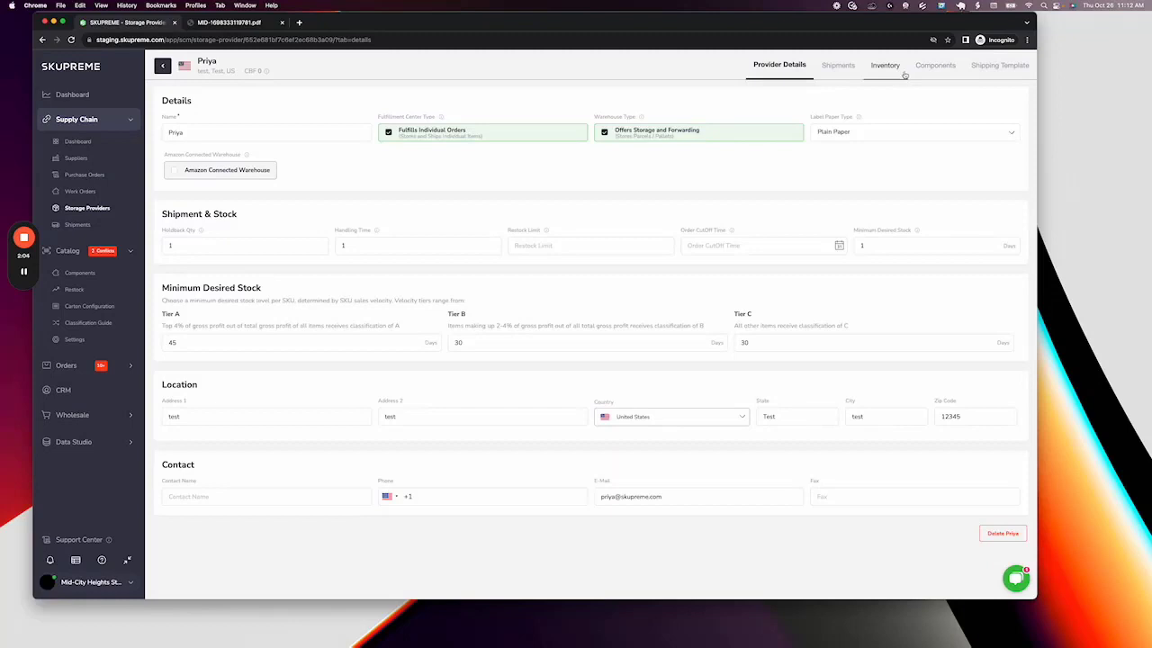
click(931, 68)
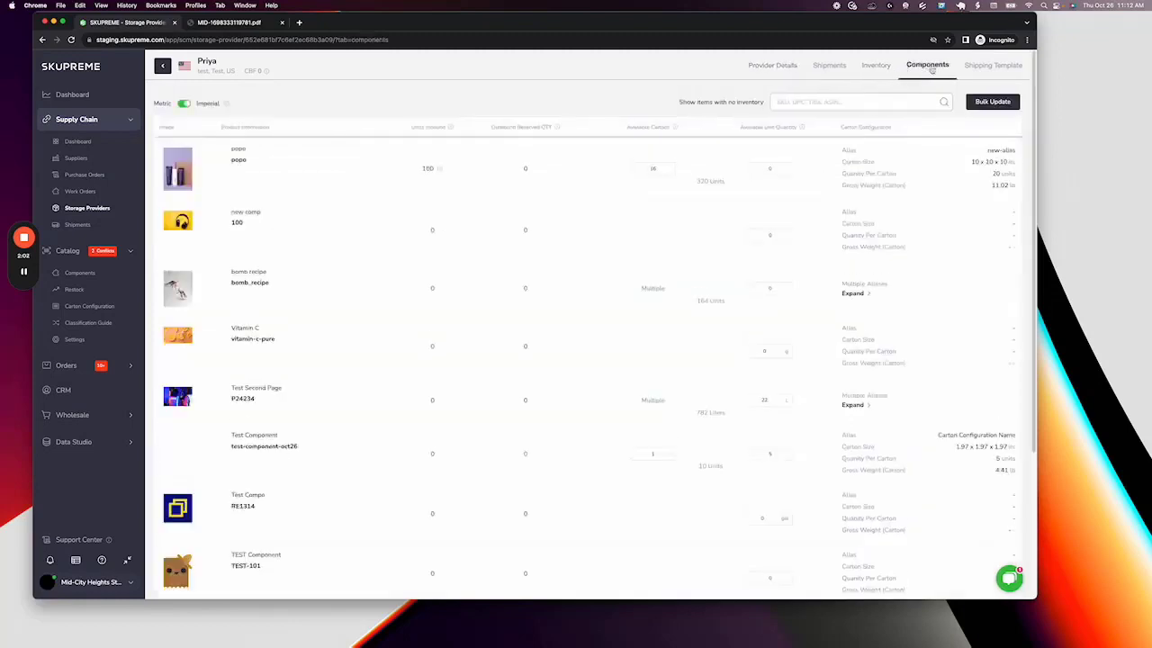
scroll(766, 268, down, 4)
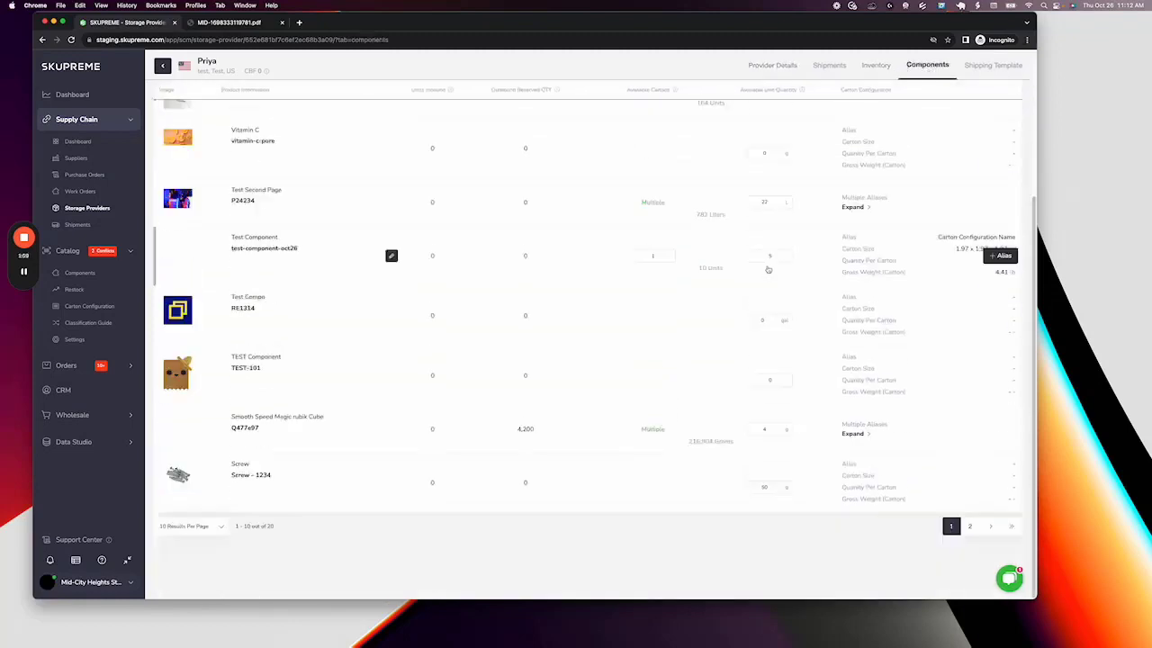
scroll(687, 333, up, 5)
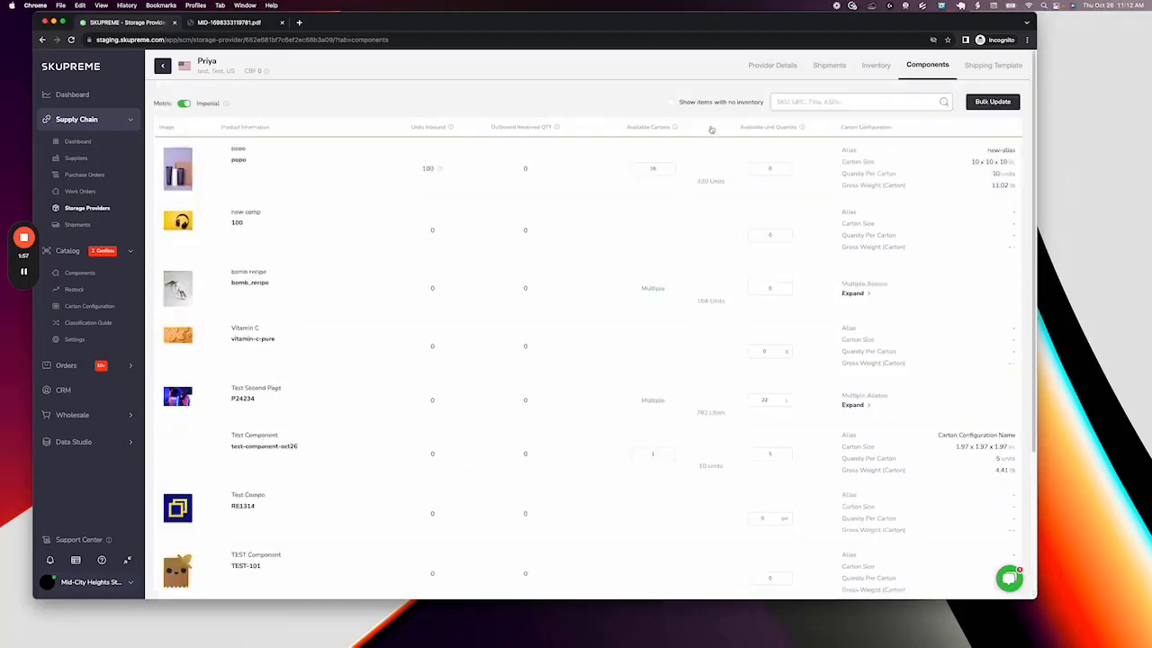
click(671, 101)
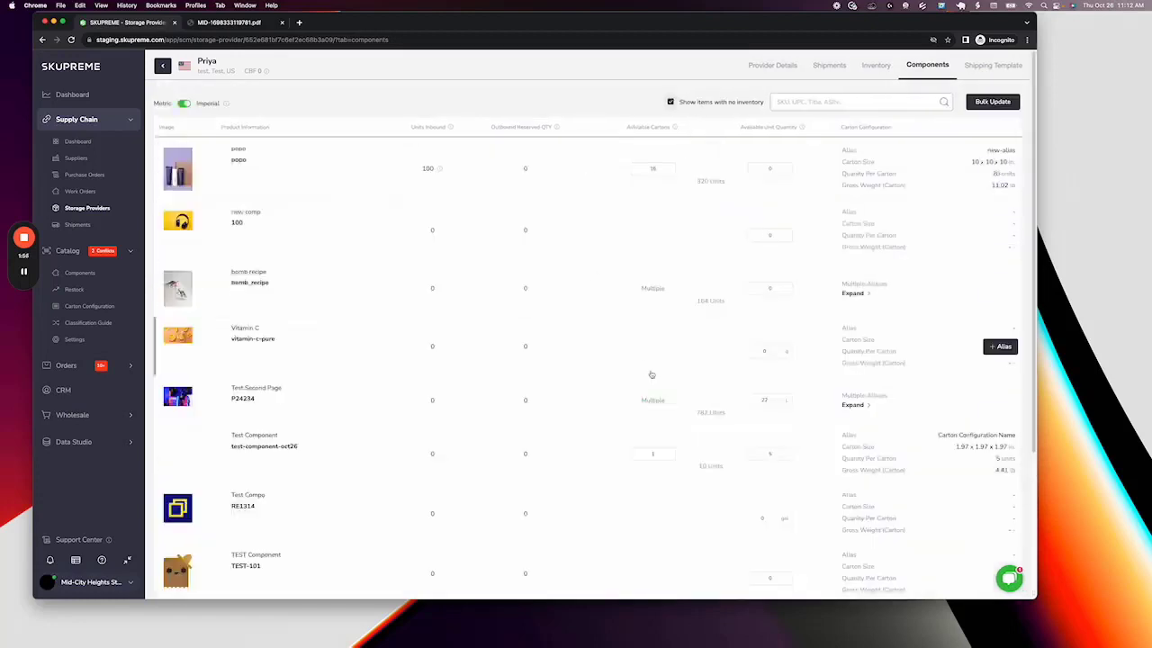
- Create a carton alias for the Necklace Piece component from its initial-config configuration with 5 available cartons
scroll(651, 374, down, 4)
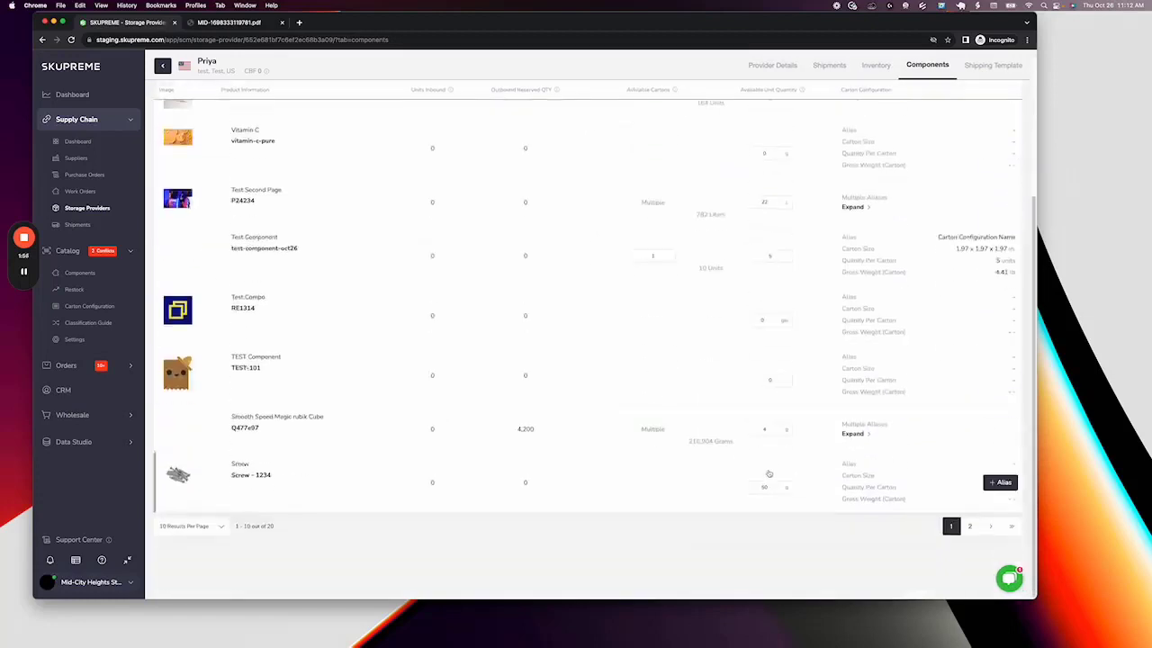
click(968, 527)
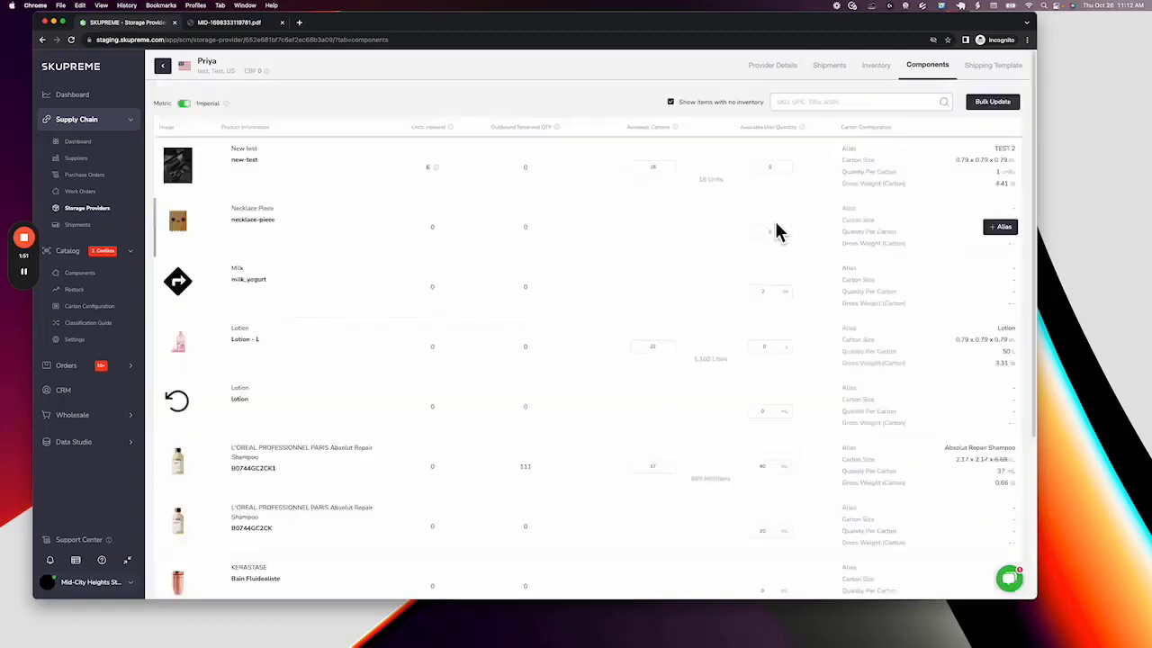
click(1000, 227)
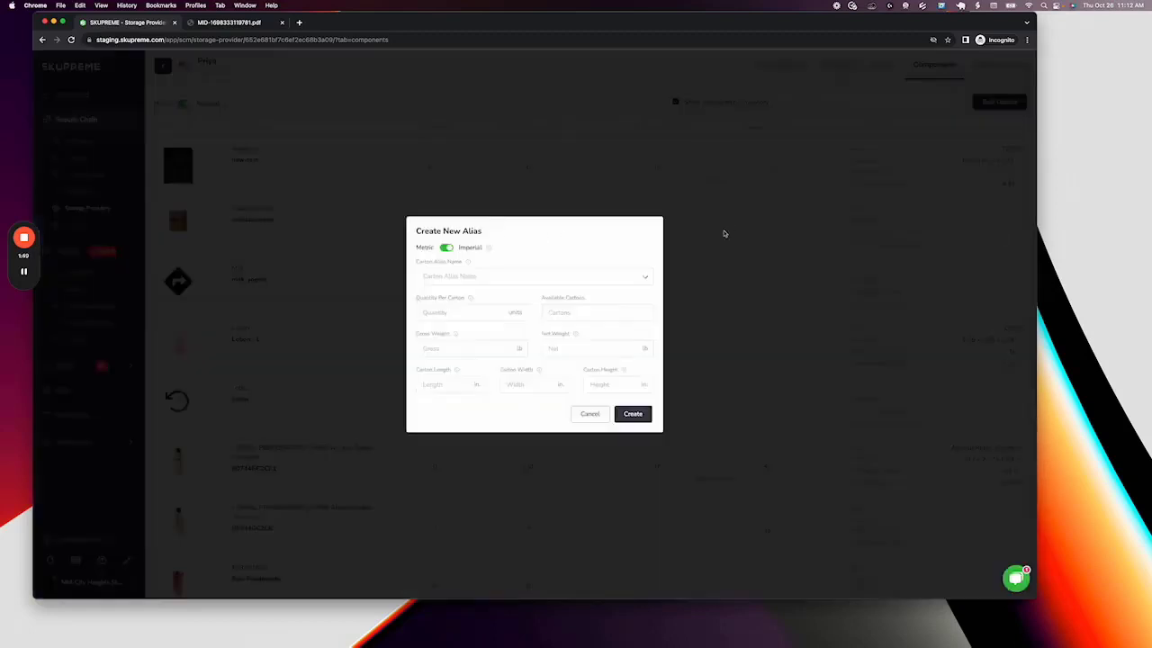
click(535, 276)
click(468, 297)
click(551, 307)
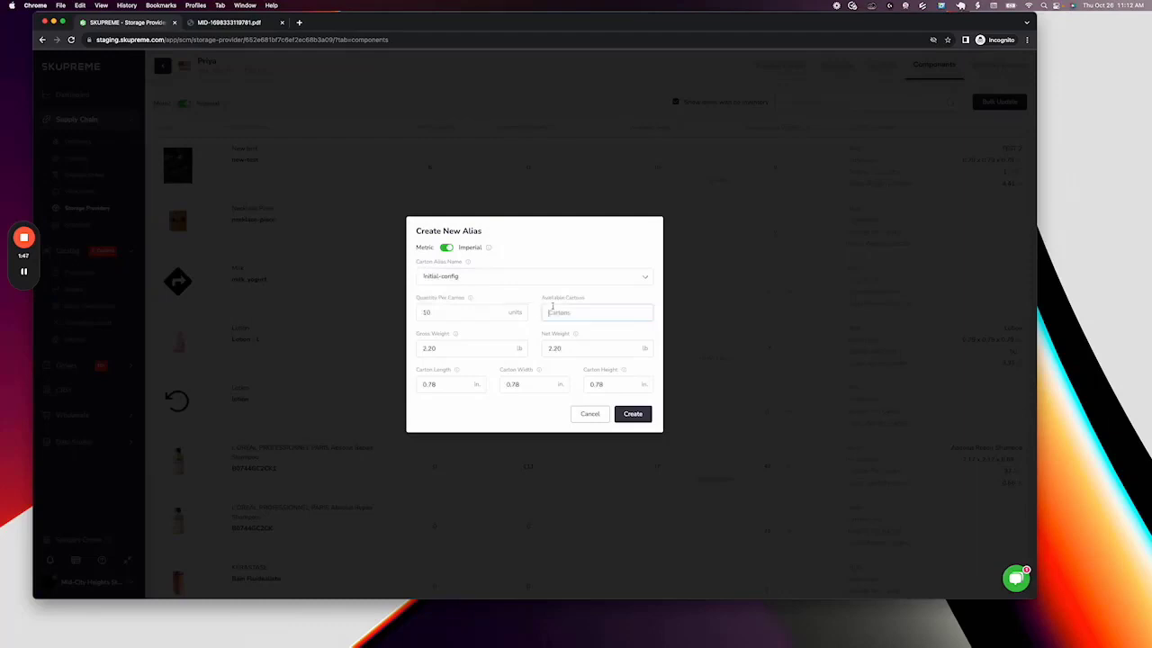
text(5)
click(632, 415)
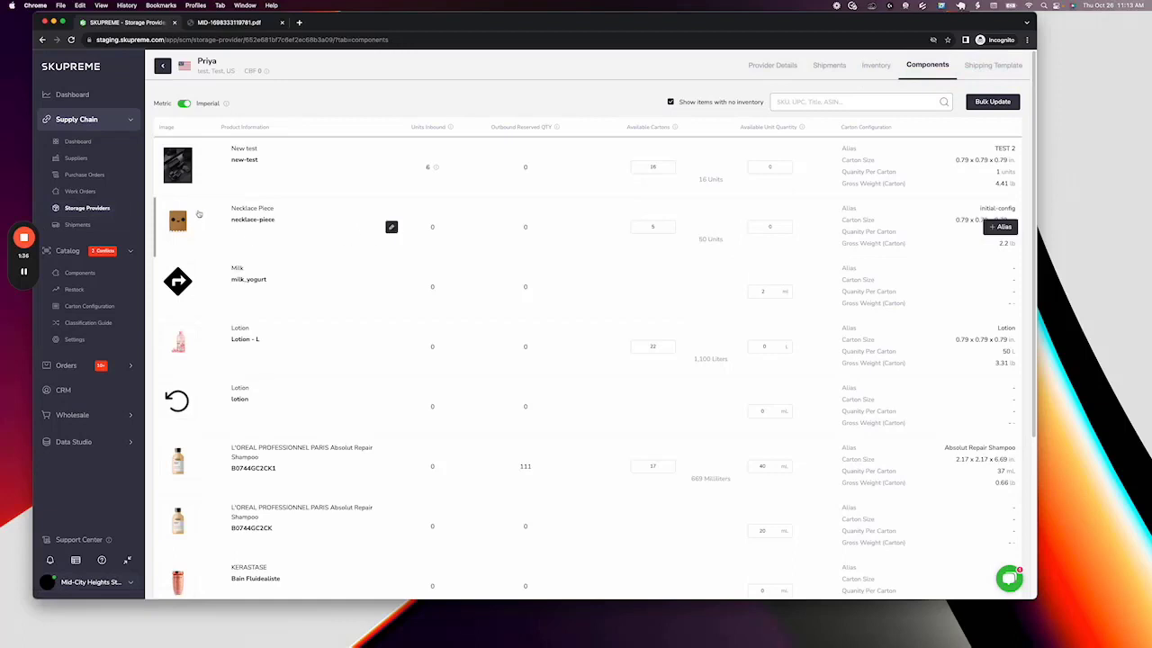
- Start a new work order for the same storage provider and continue to choosing its contents
click(87, 192)
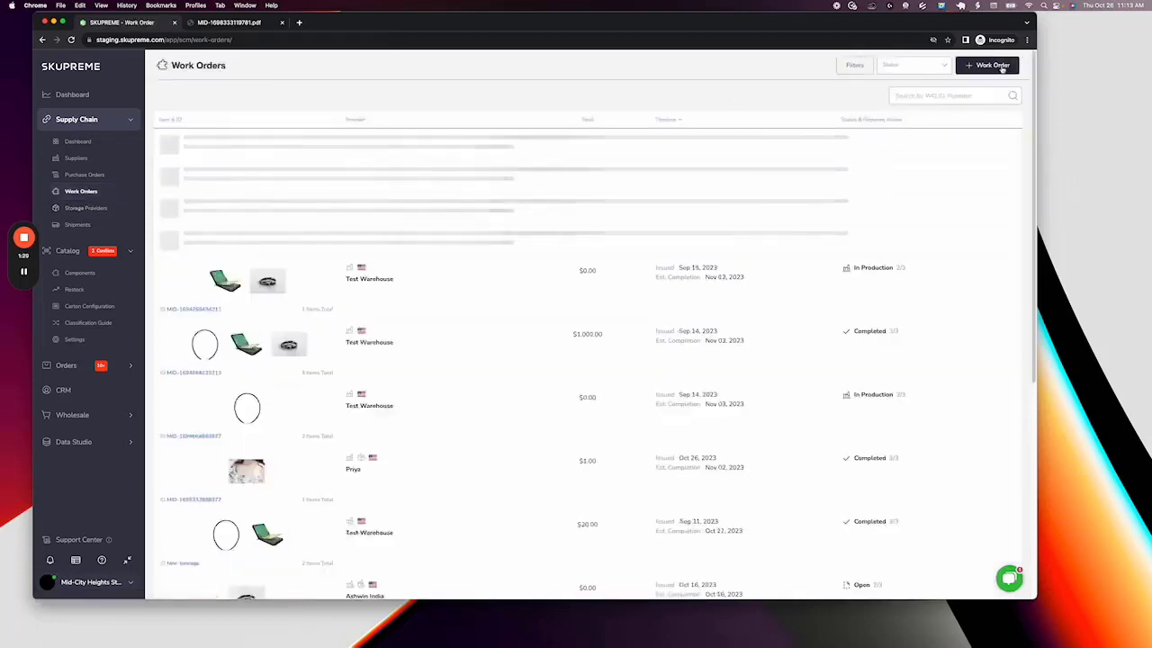
click(996, 66)
click(332, 141)
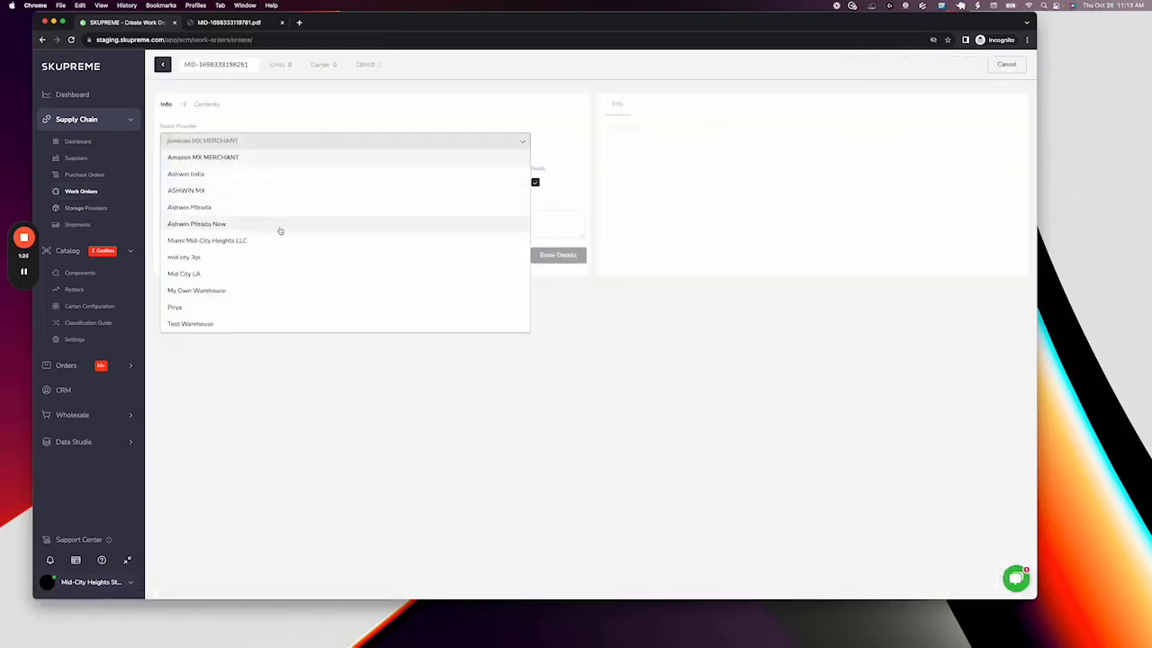
click(244, 306)
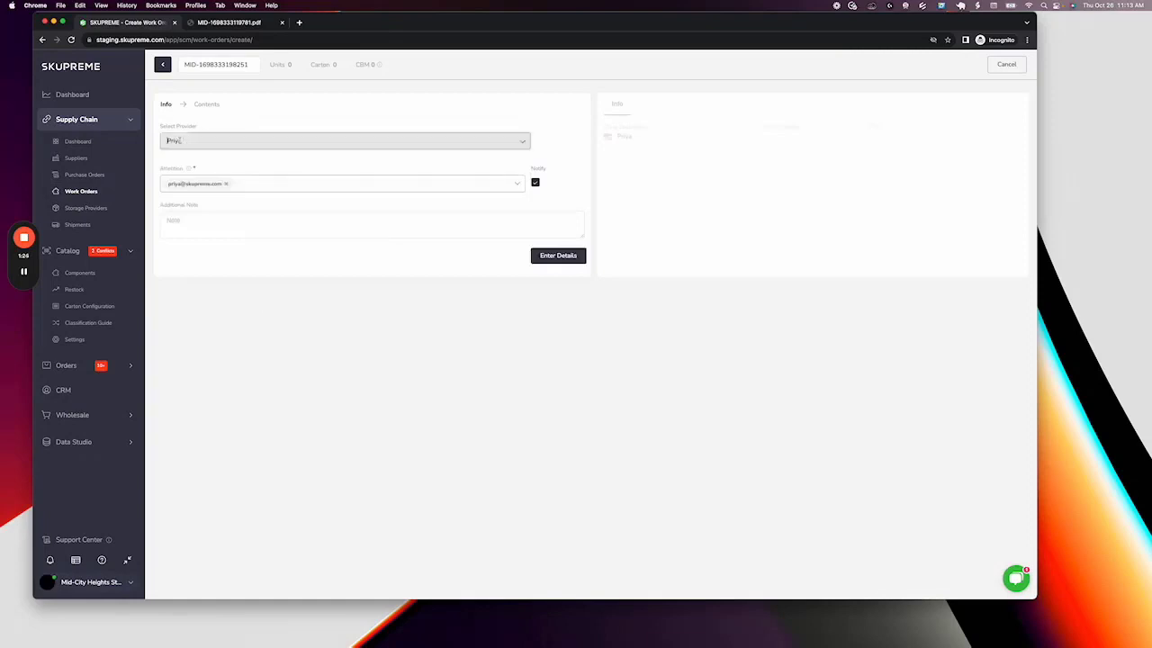
click(558, 256)
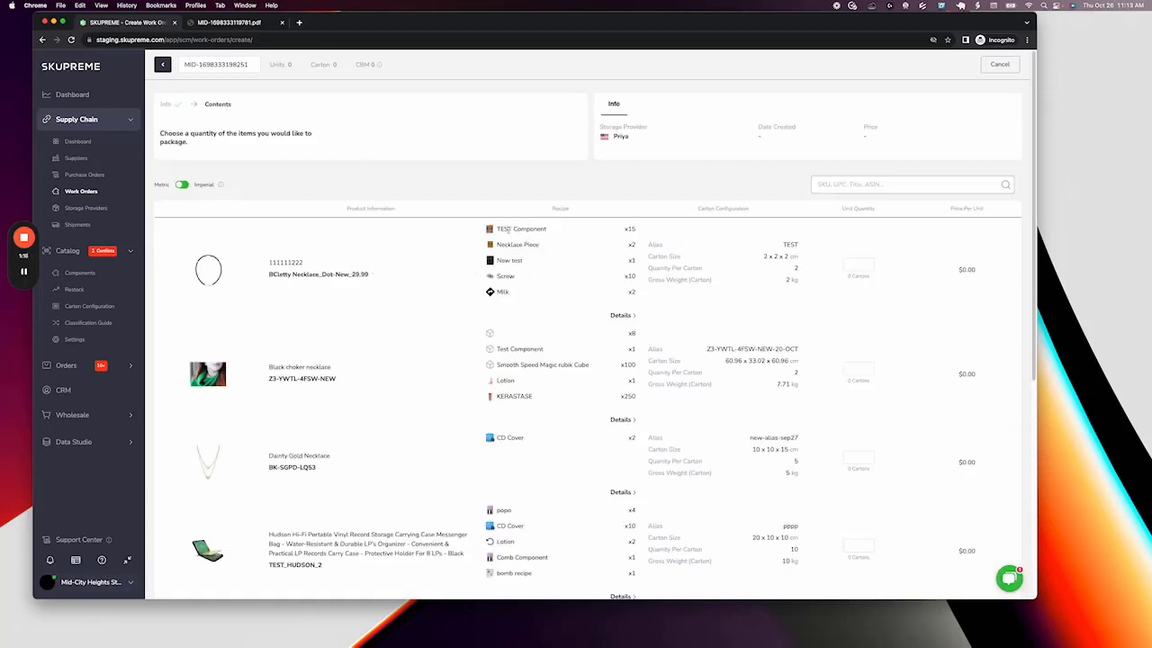
- Try to package 2 units of the BCletty necklace that uses Necklace Piece, and clear the quantity
drag(519, 225, 629, 294)
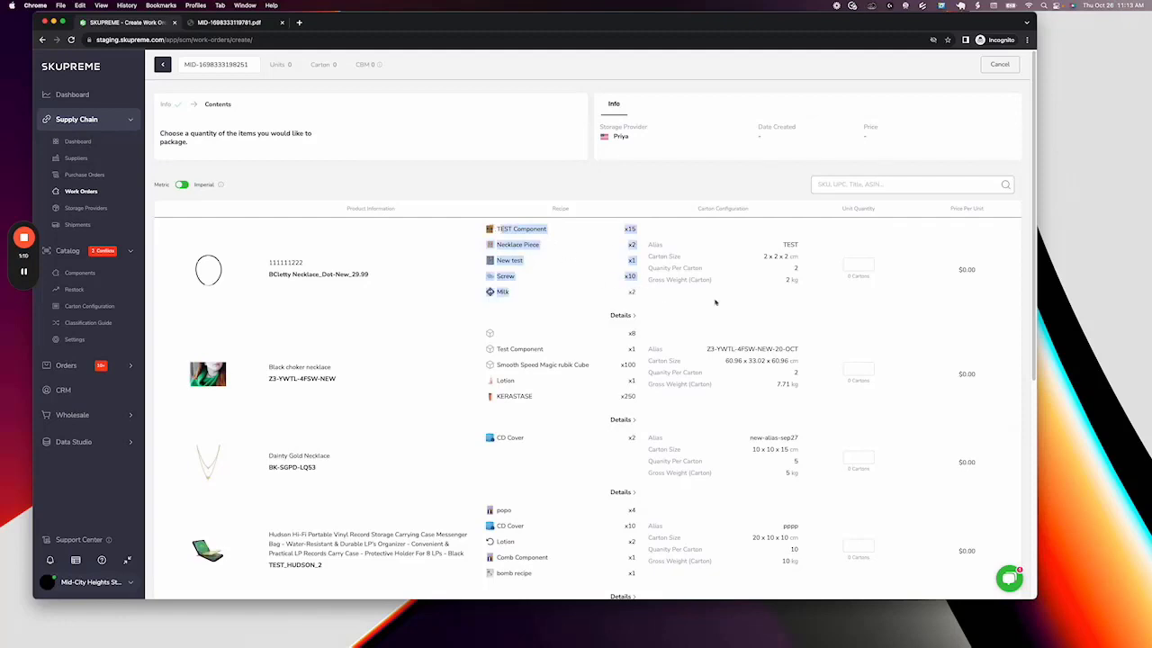
click(856, 261)
text(2)
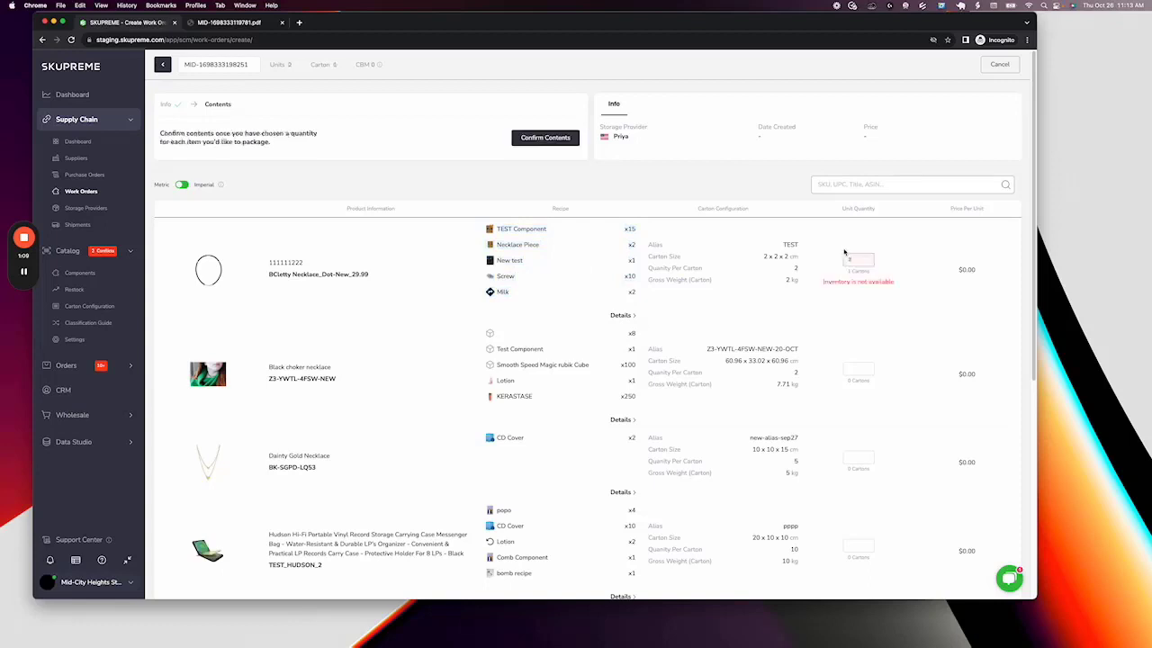
key(BackSpace)
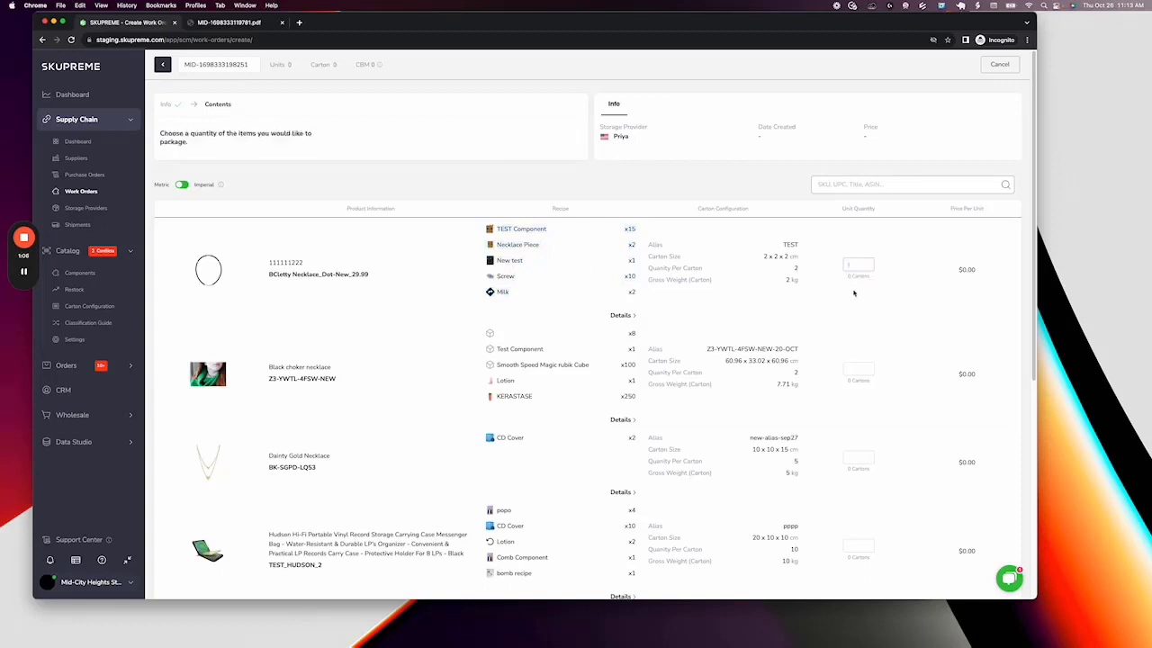
- Try unit quantities for the Stylish Summer Necklace and guardian angel earrings, and 5 units for the Norse Tradesman drinking horn
scroll(640, 293, down, 5)
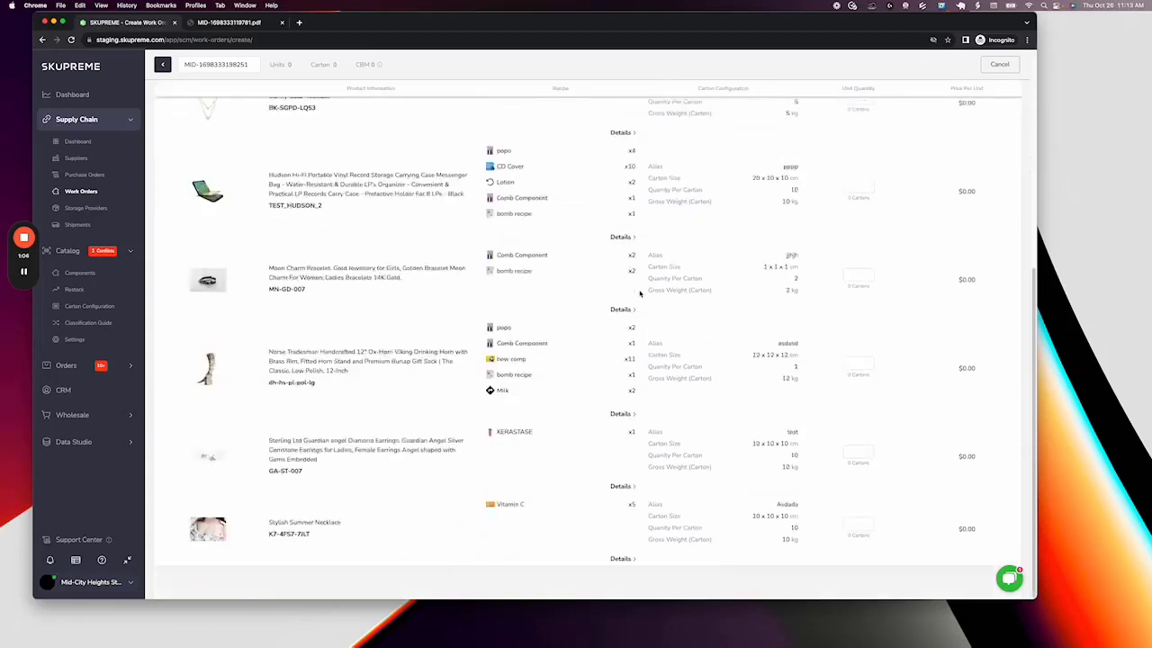
click(862, 523)
text(2)
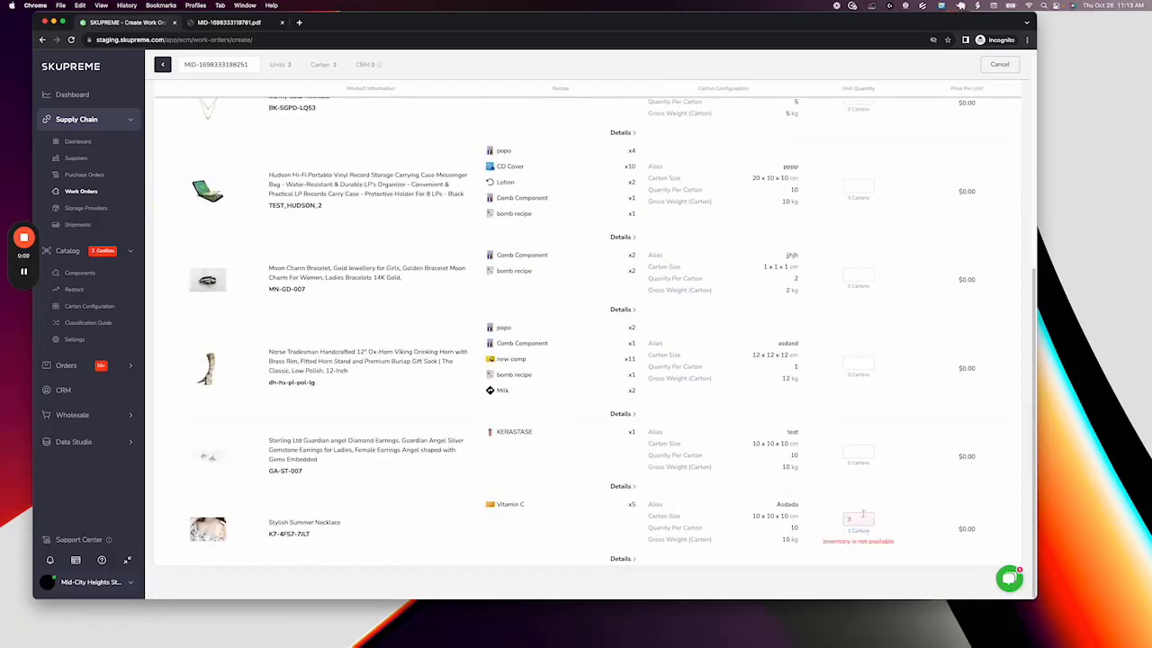
click(857, 452)
text(1)
click(853, 370)
text(5)
- Set the Moon Charm Bracelet's quantity to 2 units and clear the quantities of the other items
scroll(878, 330, up, 2)
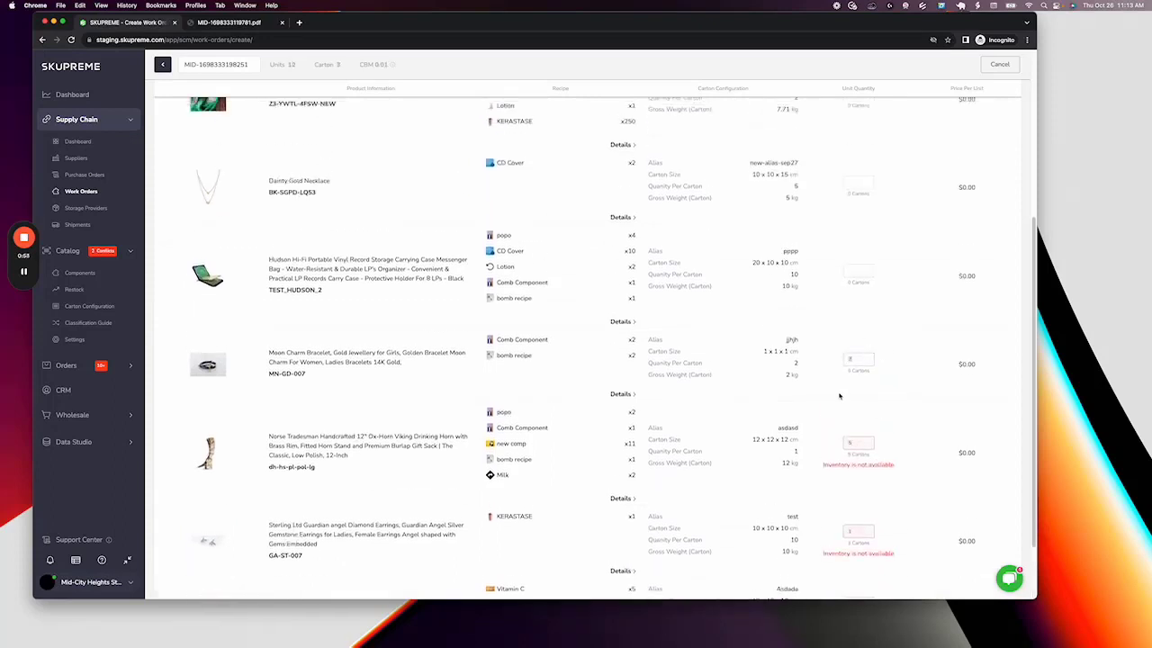
key(BackSpace)
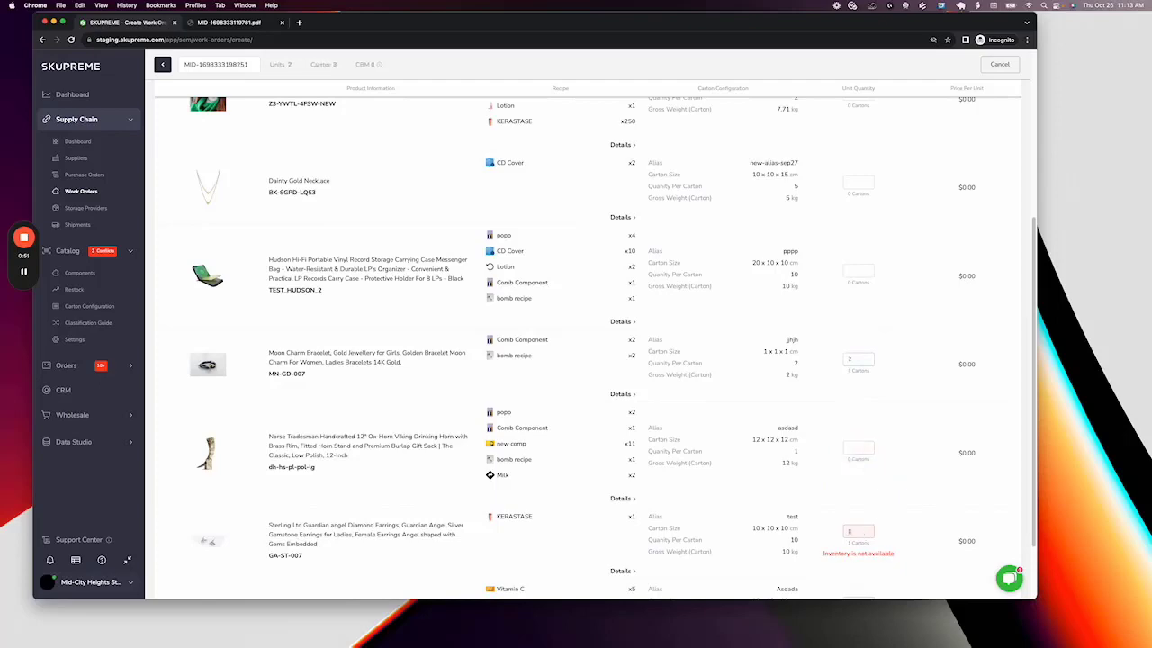
scroll(867, 508, down, 2)
key(BackSpace)
click(860, 522)
key(BackSpace)
- Confirm the chosen contents to create the work order
scroll(860, 387, up, 5)
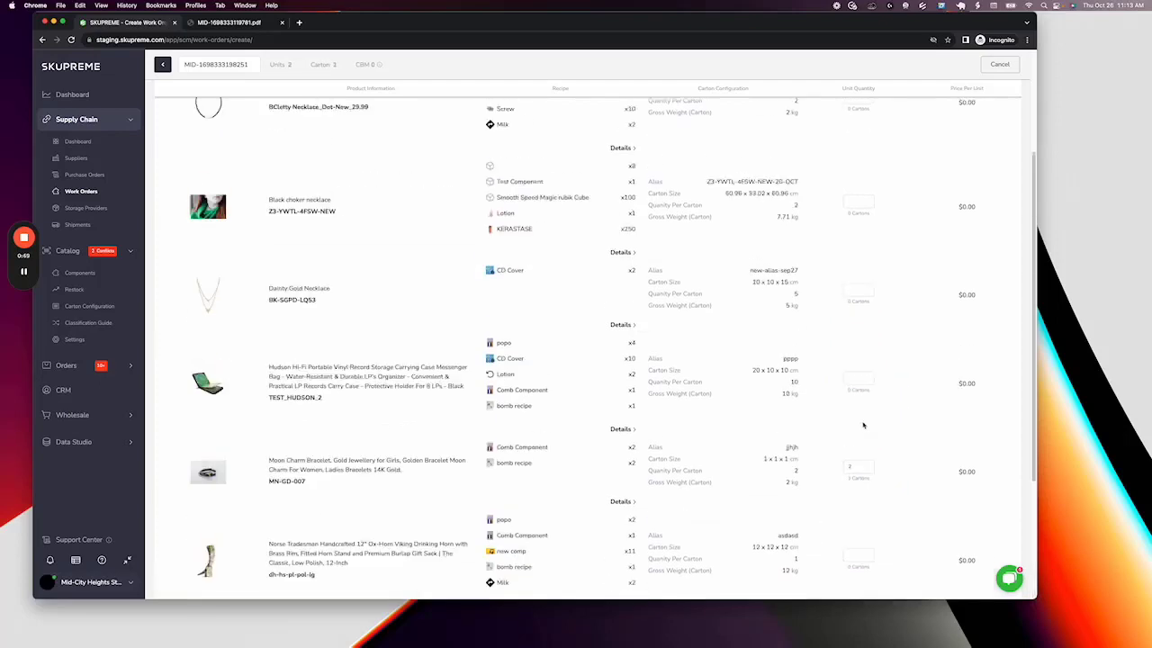
scroll(514, 401, up, 4)
click(550, 138)
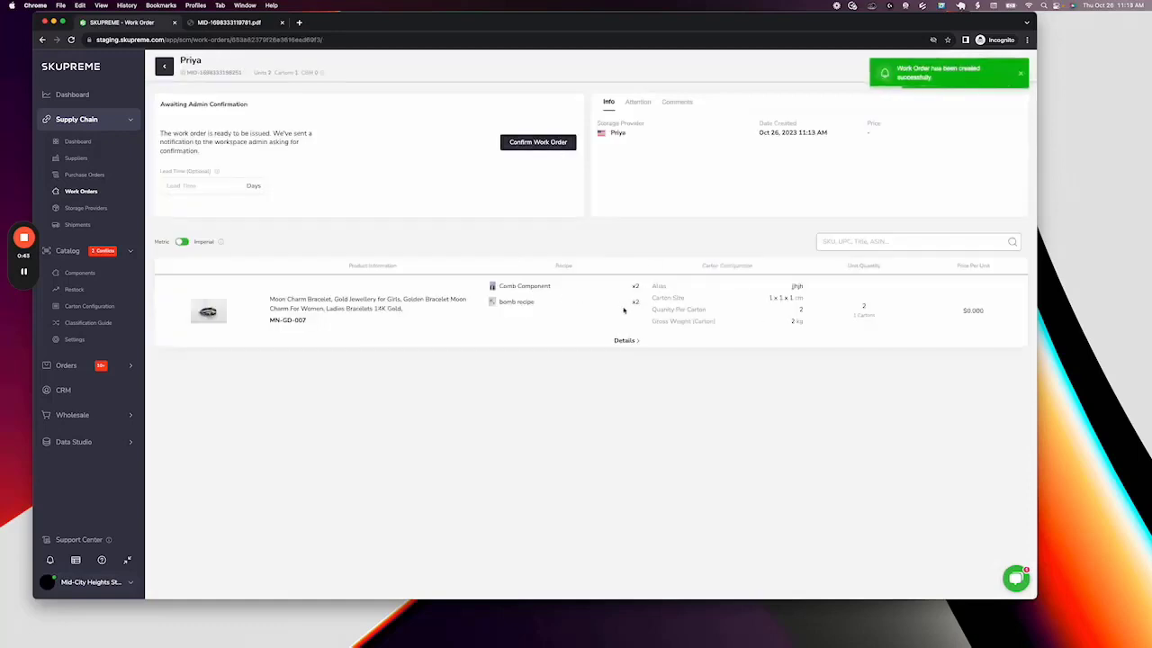
- Check the bracelet's recipe components and confirm the work order with a lead time of 3 days
double_click(516, 286)
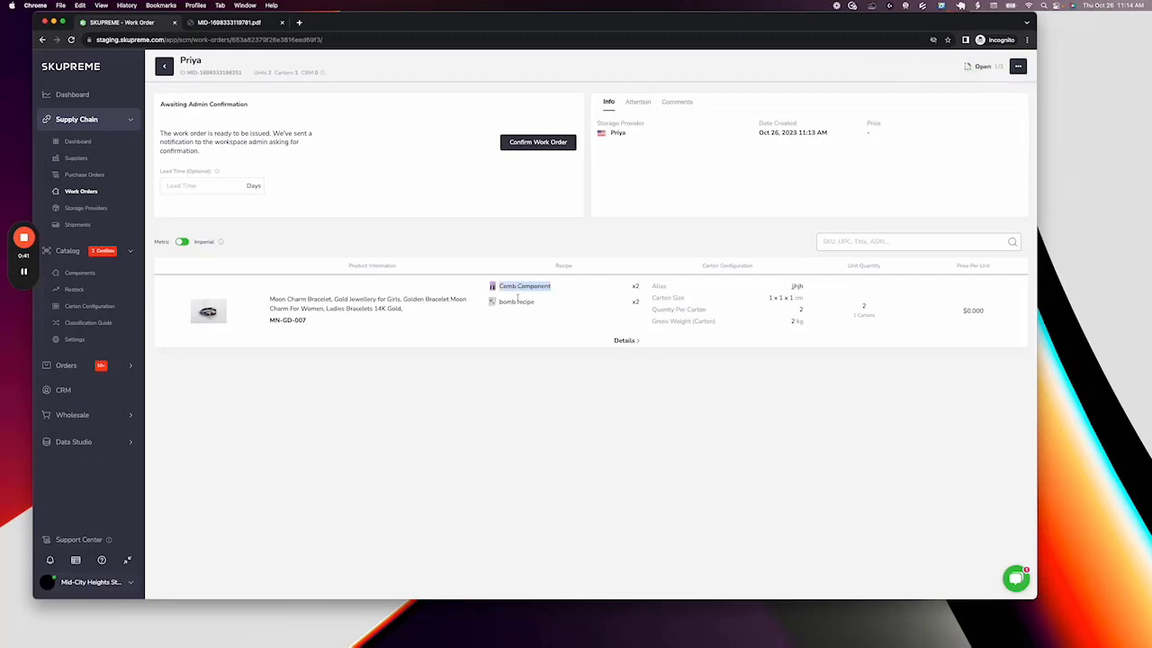
triple_click(519, 302)
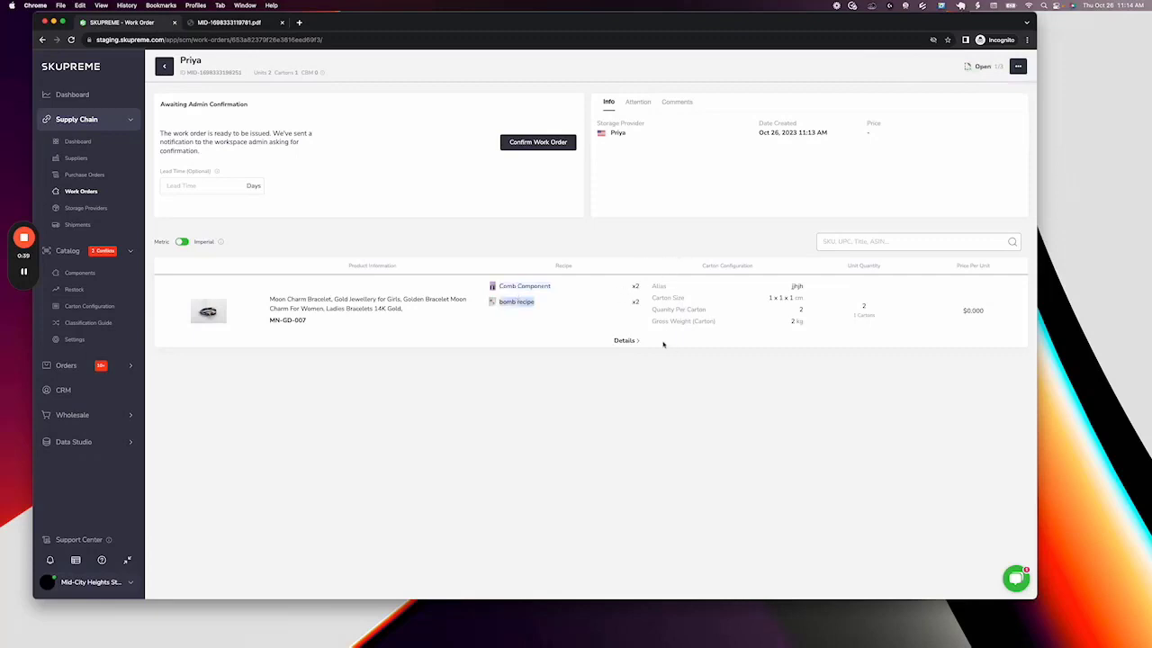
click(866, 307)
click(166, 186)
text(3)
click(532, 146)
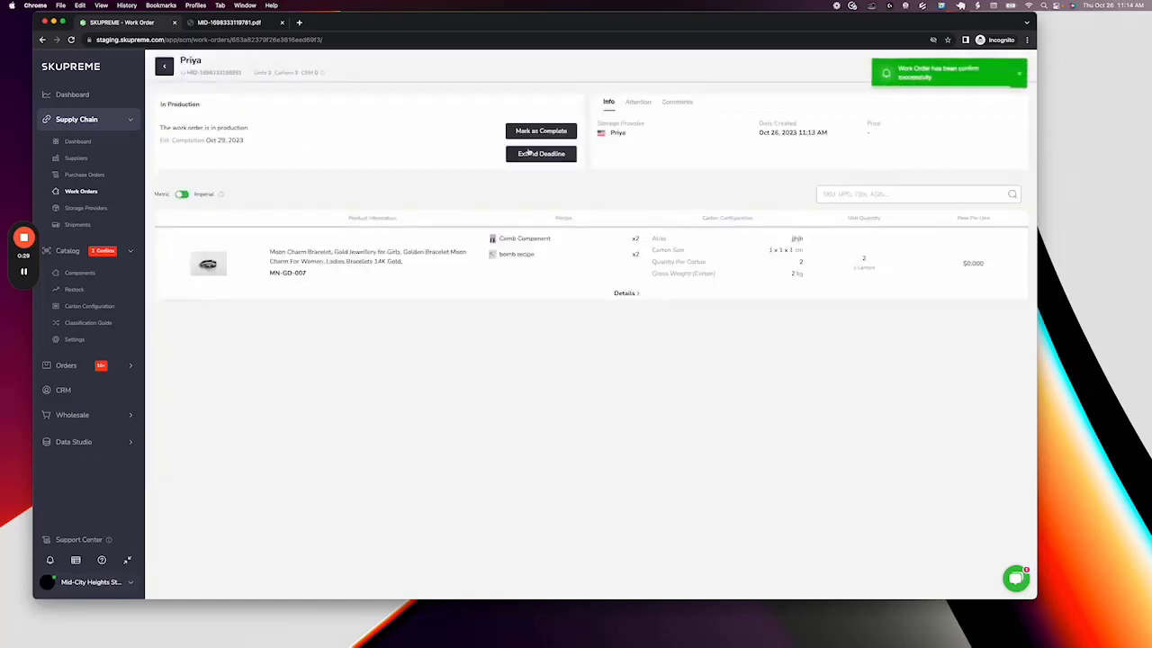
- Mark the work order as complete with a total cost of $1 and move the items to inventory
click(539, 129)
text(11)
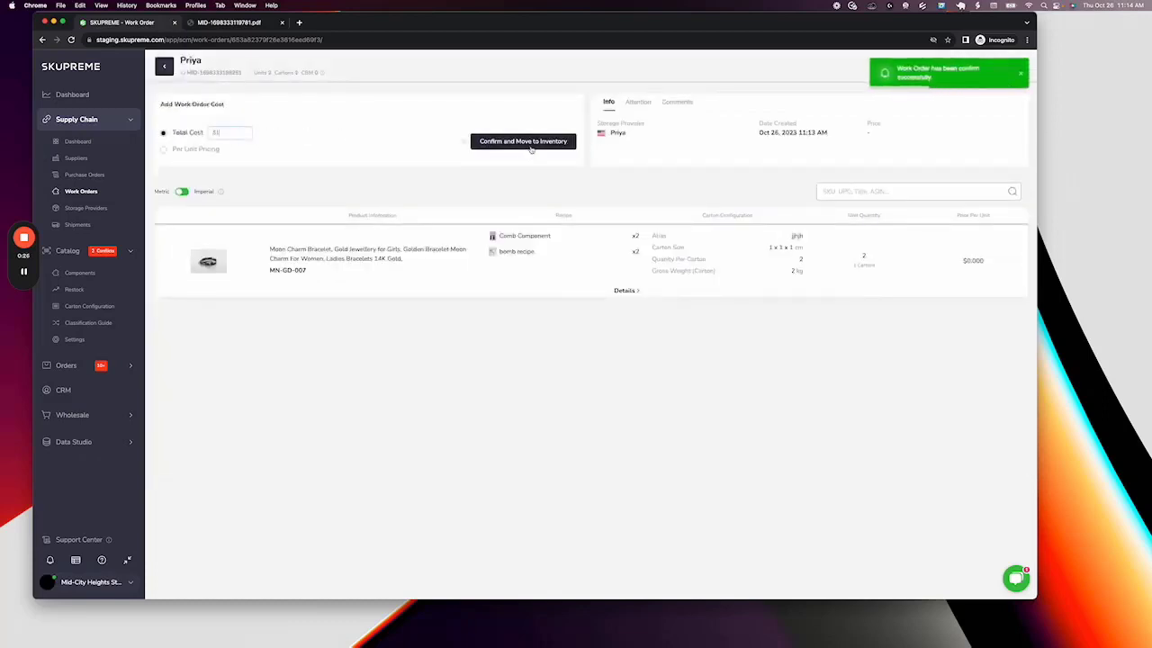
click(530, 144)
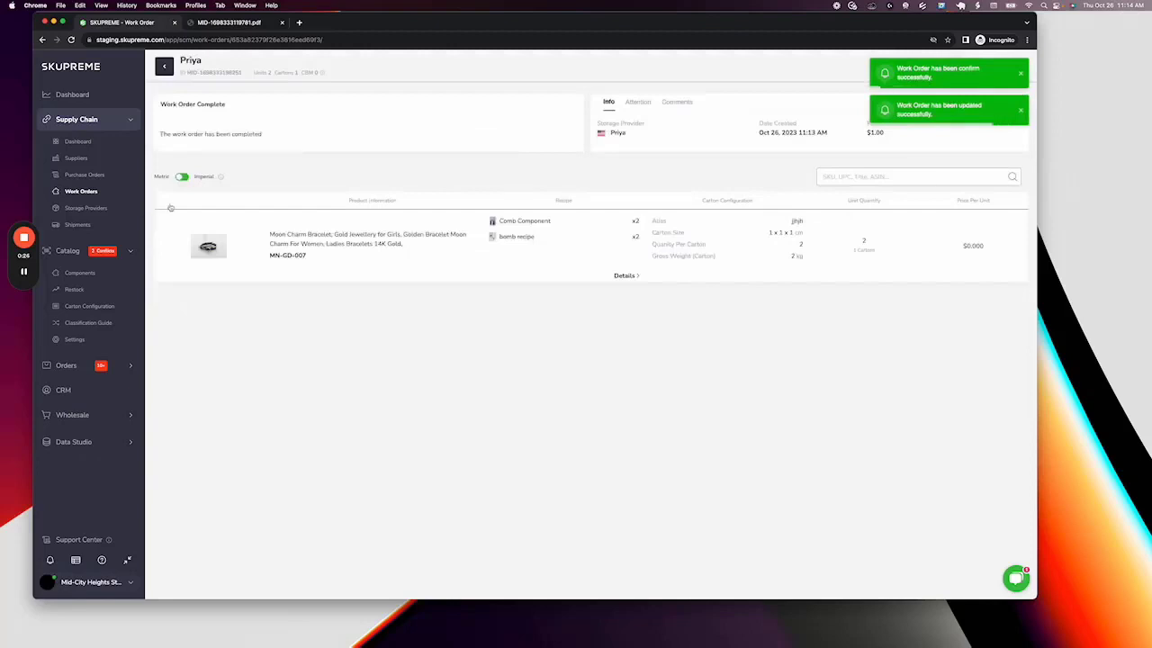
- Open the product inventory of the same storage provider to check the Moon Charm Bracelet's stock
click(104, 208)
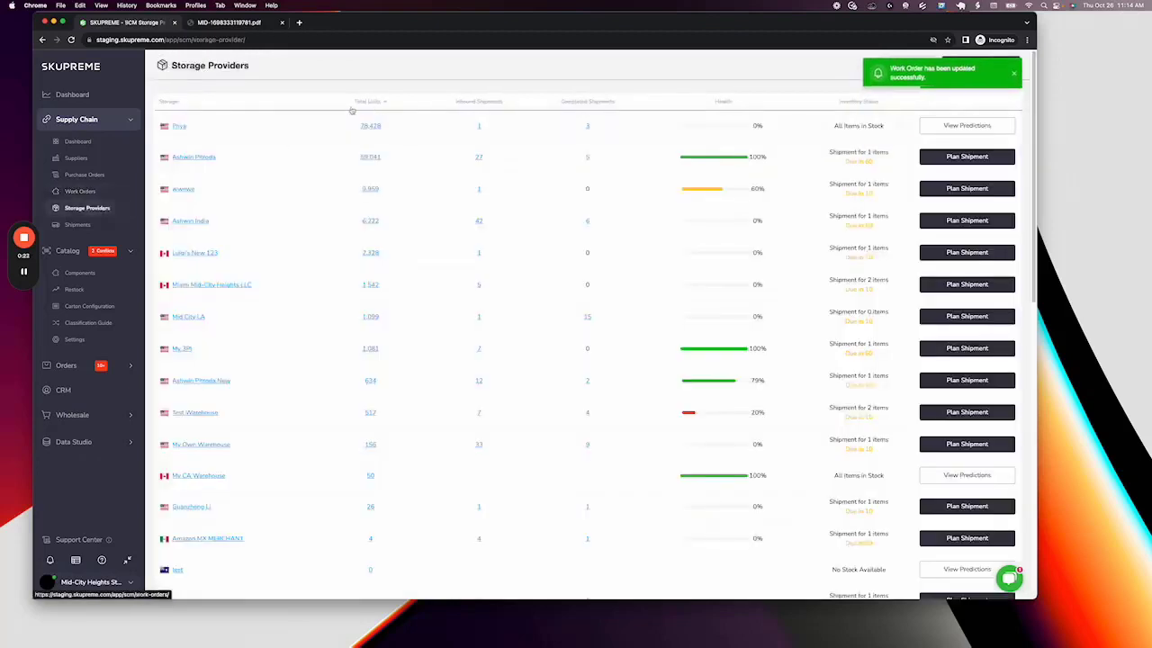
click(329, 118)
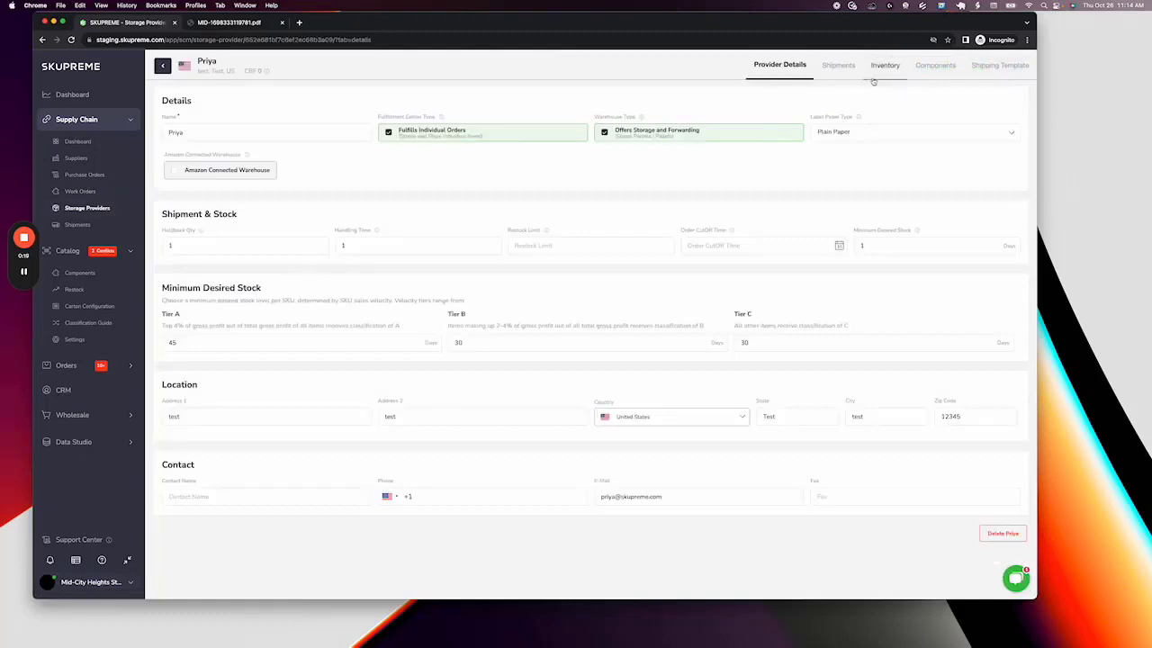
click(880, 68)
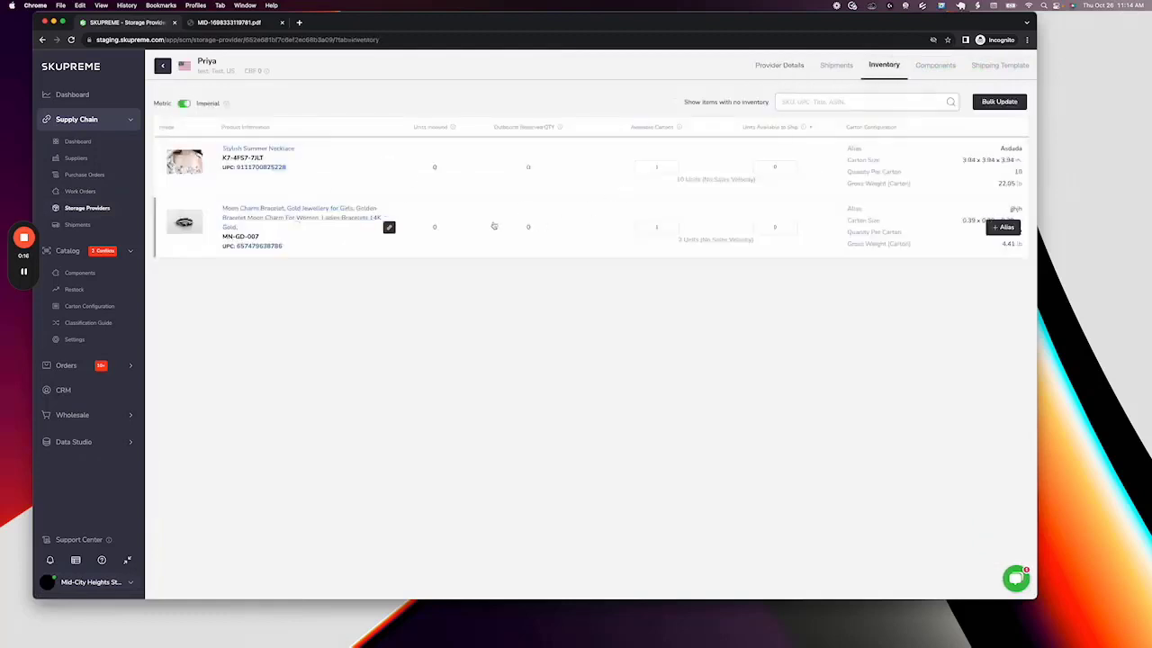